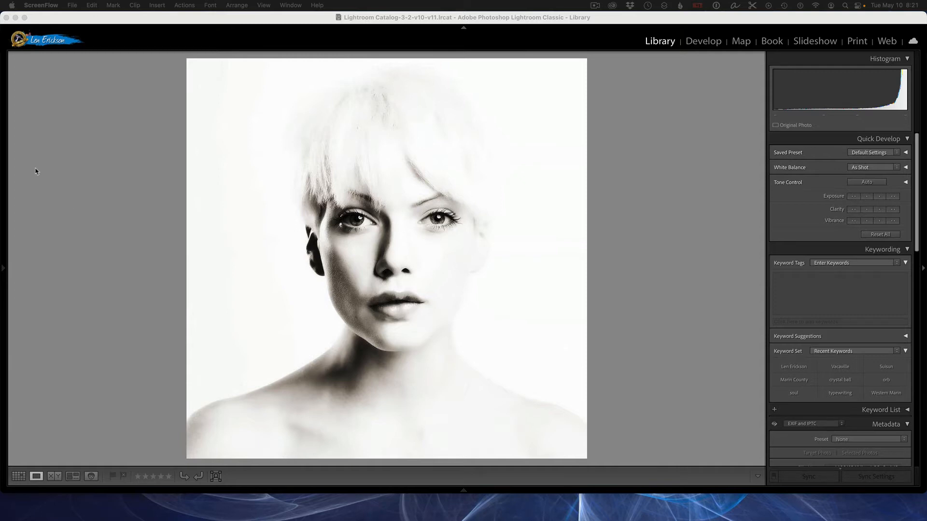
# Switch to the library grid and browse the photo thumbnails
pyautogui.click(566, 18)
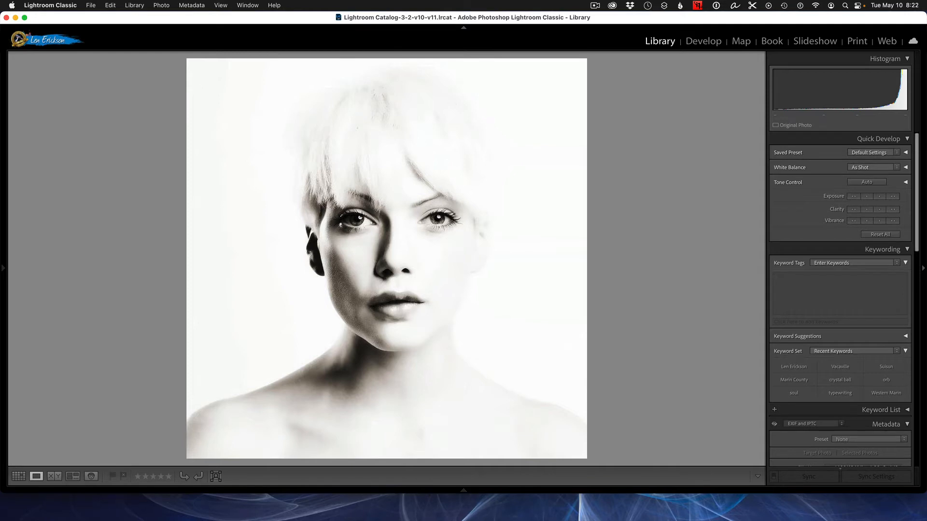
pyautogui.press('super+e')
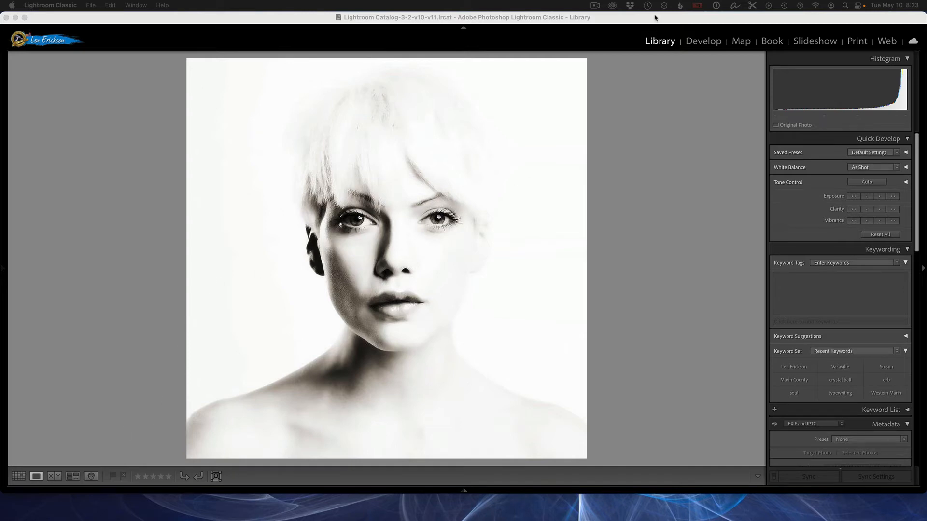
pyautogui.click(25, 477)
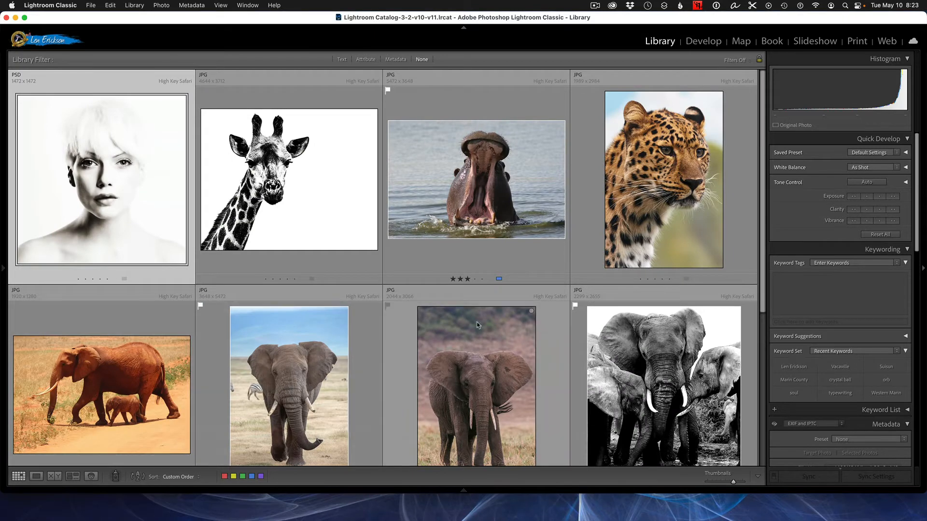
pyautogui.scroll(-2, 567, 299)
pyautogui.scroll(-1, 567, 300)
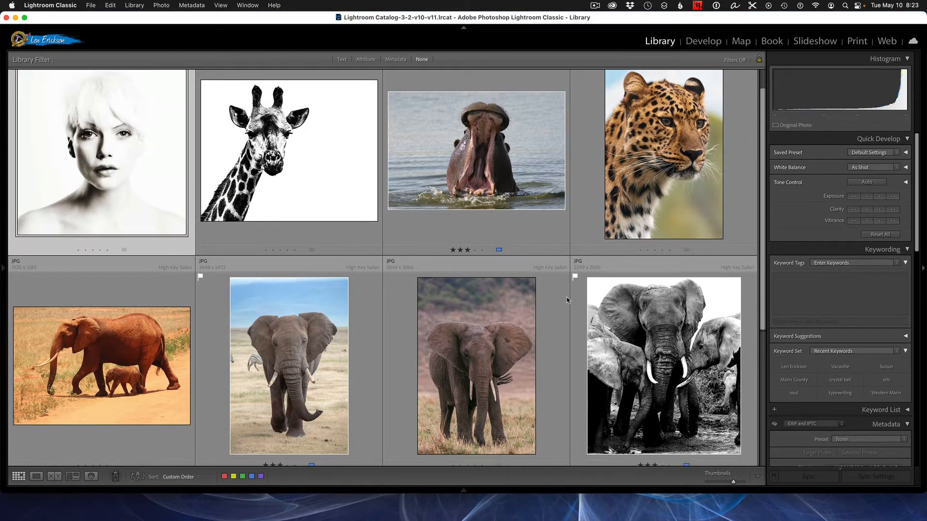
pyautogui.scroll(-1, 567, 300)
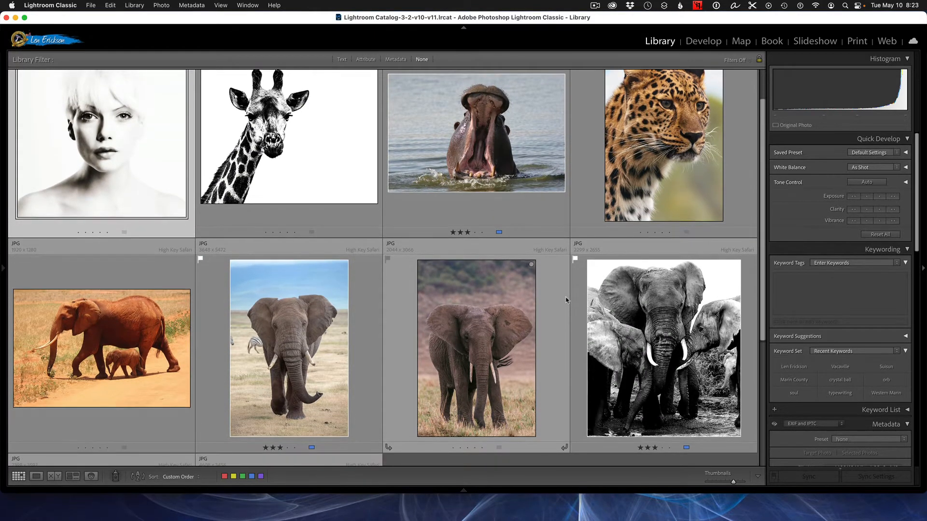
pyautogui.scroll(4, 566, 300)
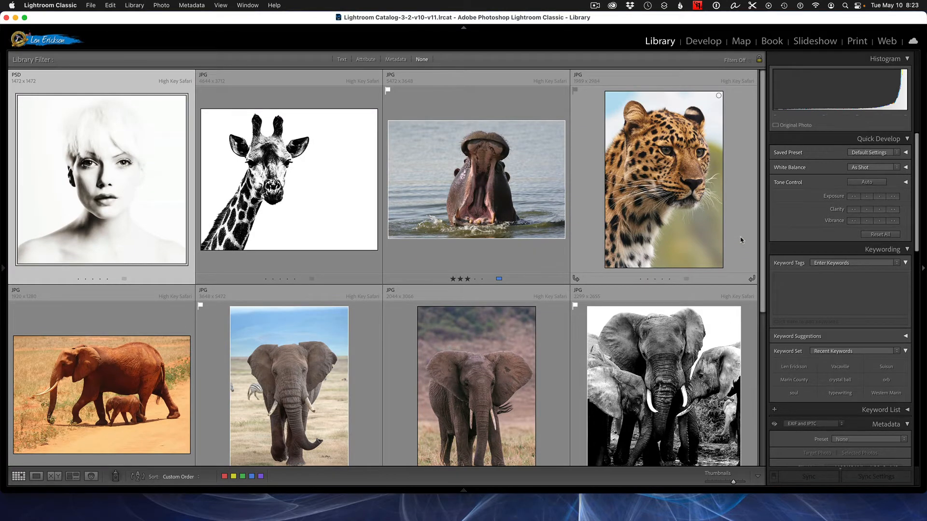
# Open the leopard photo in the Develop module
pyautogui.click(662, 158)
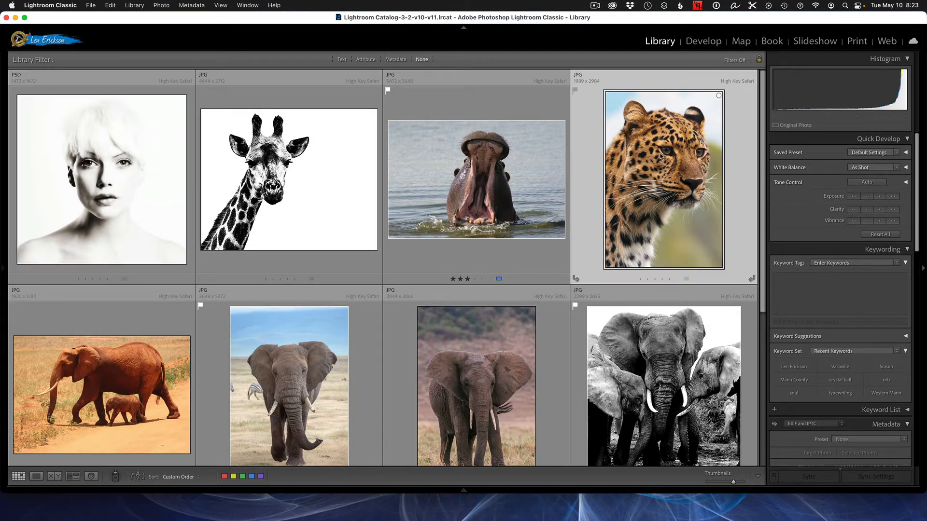
pyautogui.click(705, 42)
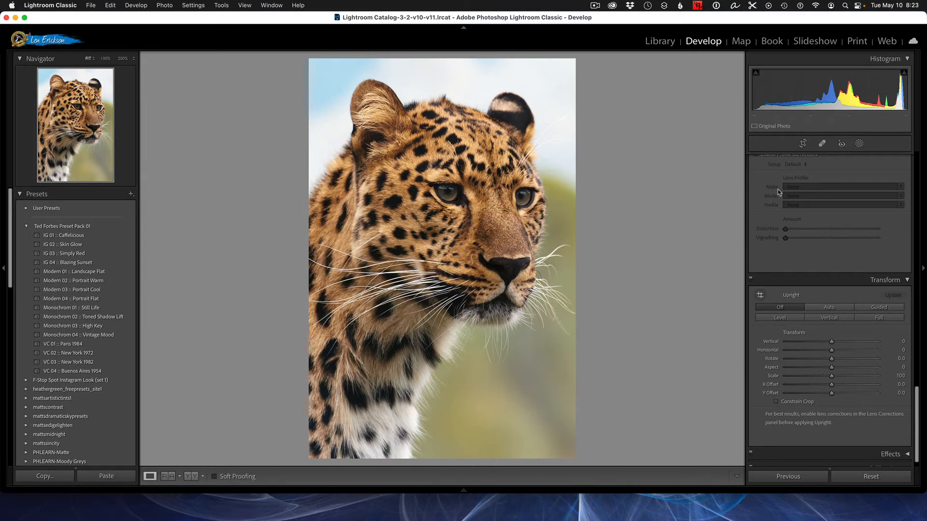
# Raise Contrast to +100 and lower Highlights to -100
pyautogui.scroll(10, 838, 238)
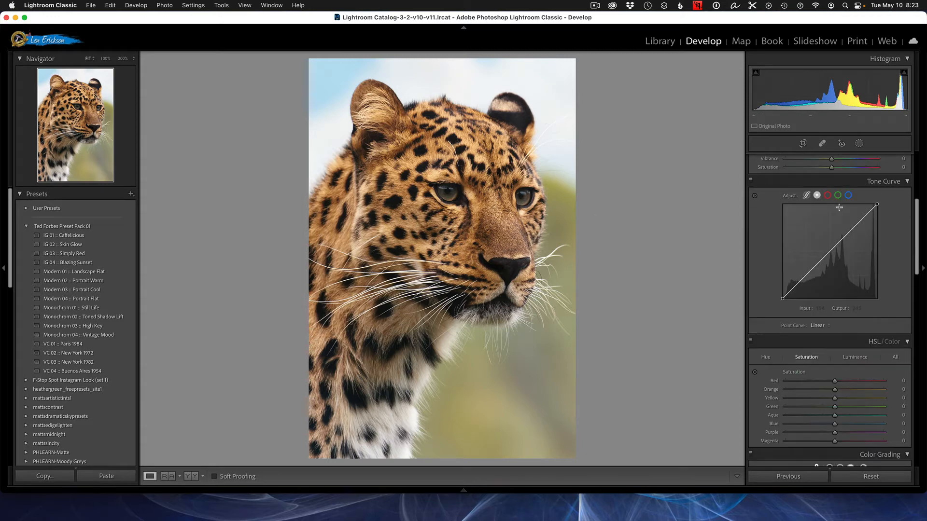
pyautogui.scroll(5, 839, 208)
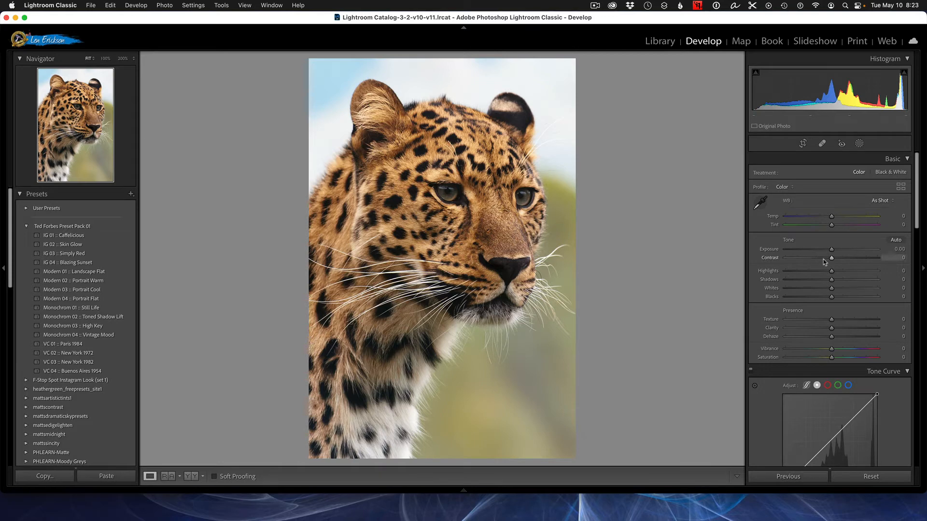
pyautogui.moveTo(833, 261); pyautogui.dragTo(903, 260)
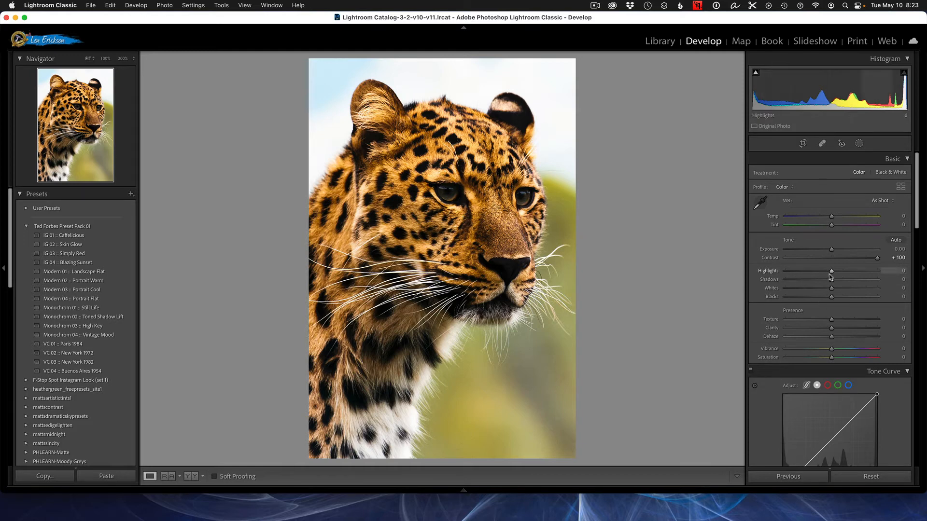
pyautogui.moveTo(831, 273); pyautogui.dragTo(757, 276)
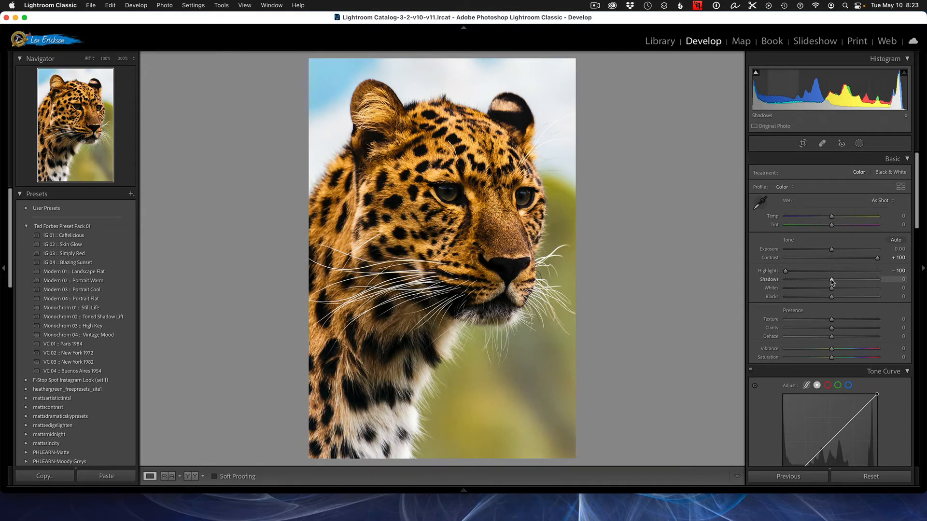
# Push Shadows and Whites to +100 and Blacks to -100
pyautogui.moveTo(831, 281); pyautogui.dragTo(923, 290)
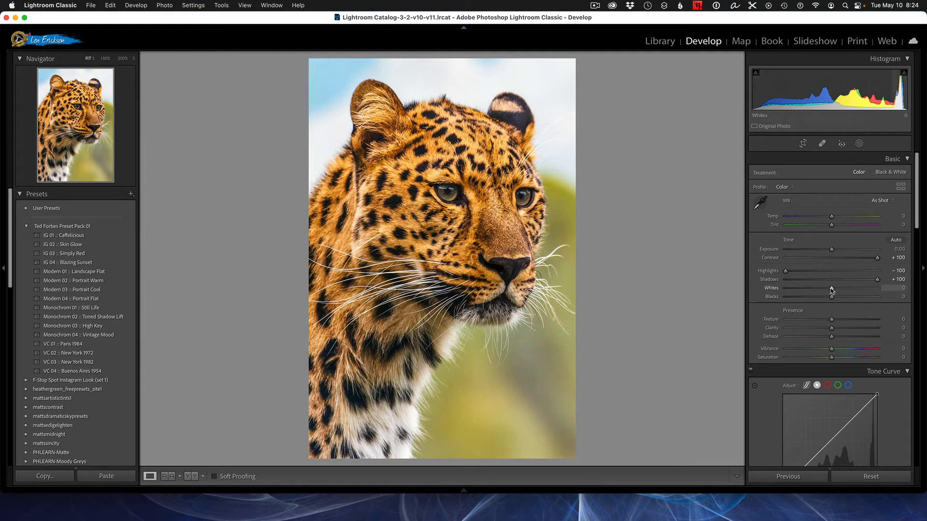
pyautogui.moveTo(831, 289); pyautogui.dragTo(726, 300)
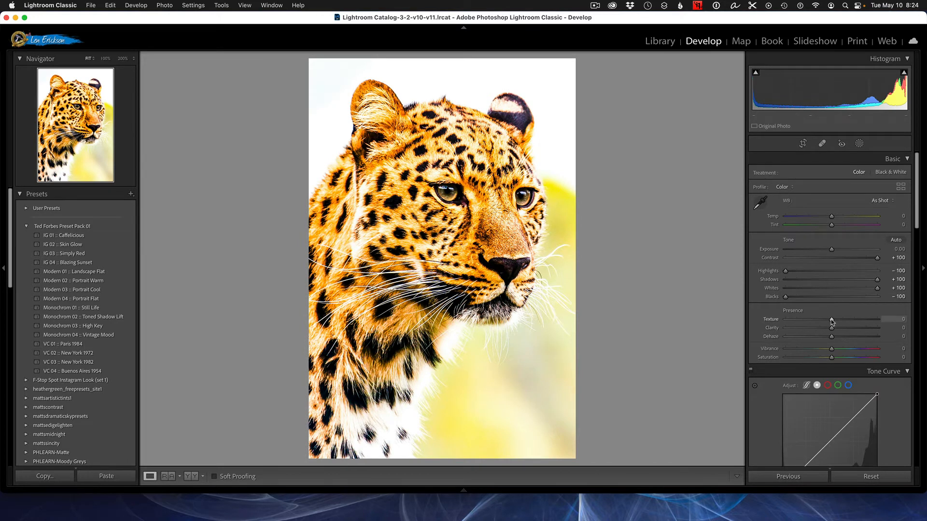
# Set Texture to +81 and Clarity to +62
pyautogui.moveTo(831, 321); pyautogui.dragTo(869, 320)
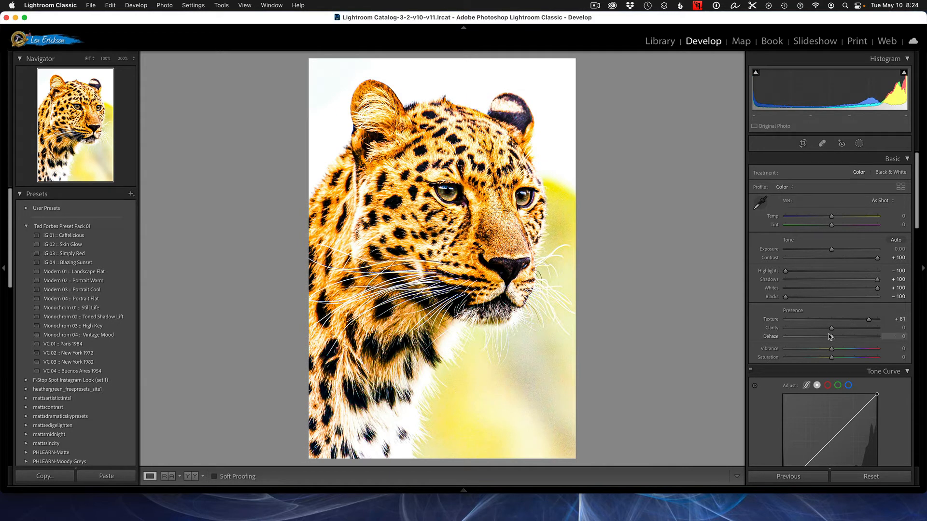
pyautogui.moveTo(832, 331); pyautogui.dragTo(859, 333)
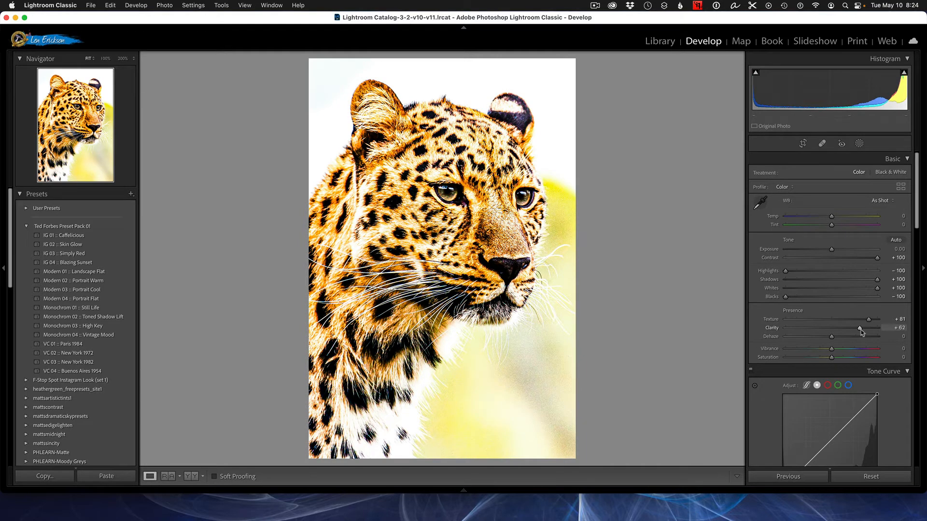
# Apply the Strong Contrast point curve, then reset all develop adjustments on the photo
pyautogui.scroll(-5, 768, 372)
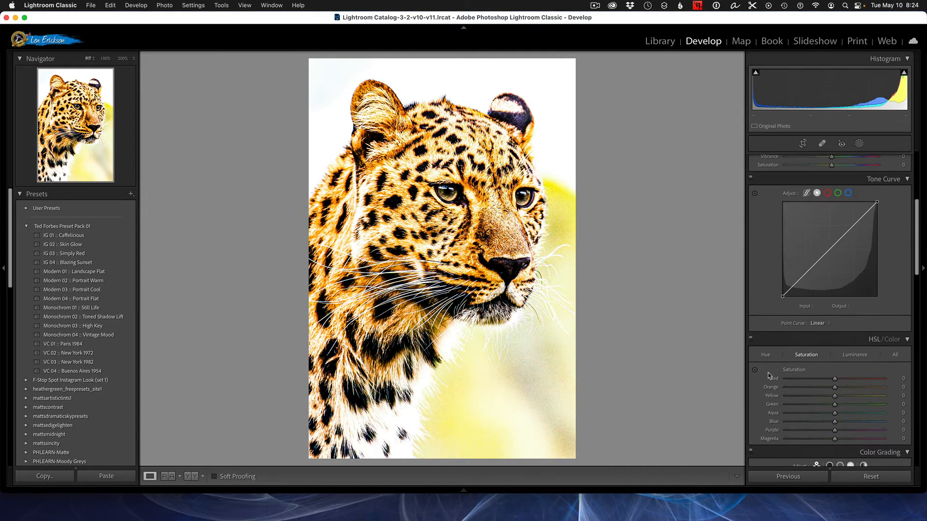
pyautogui.click(828, 325)
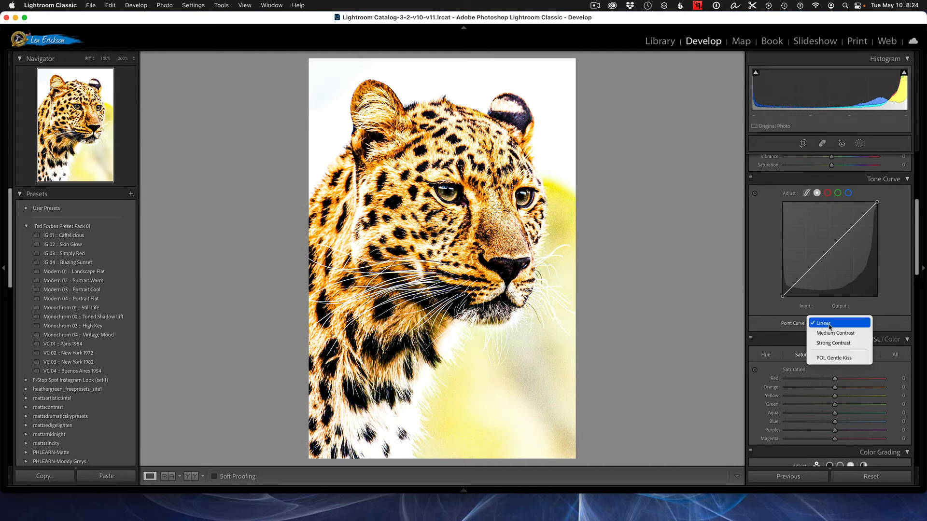
pyautogui.click(839, 343)
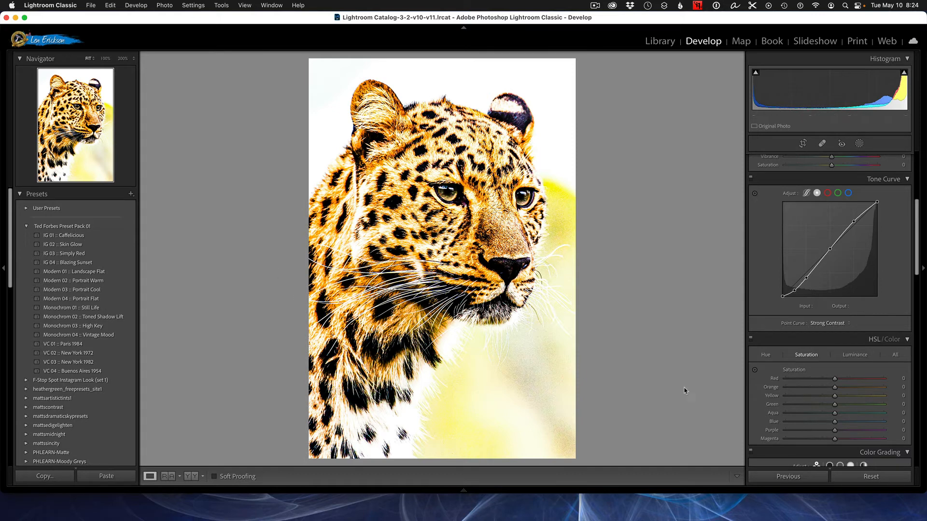
pyautogui.click(872, 477)
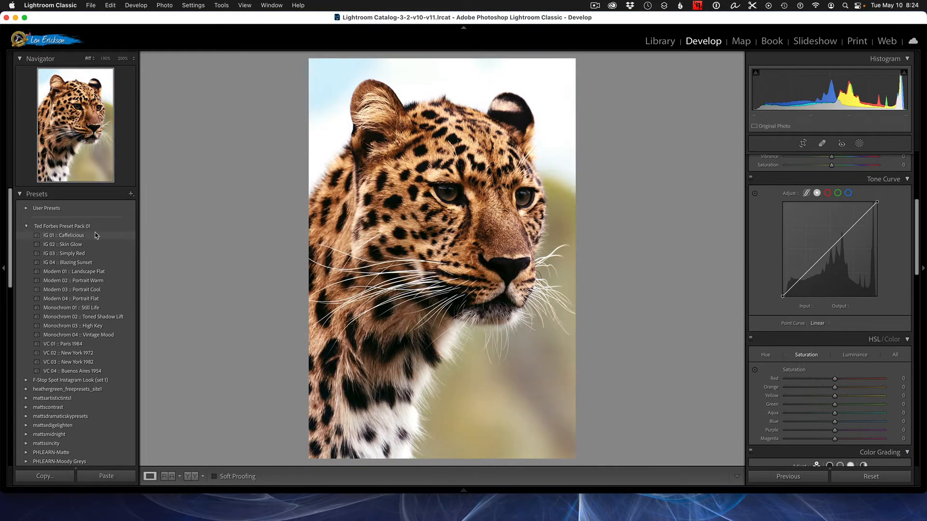
# Apply the B&W Punch preset from the B&W preset group
pyautogui.scroll(-5, 98, 237)
pyautogui.scroll(-4, 99, 241)
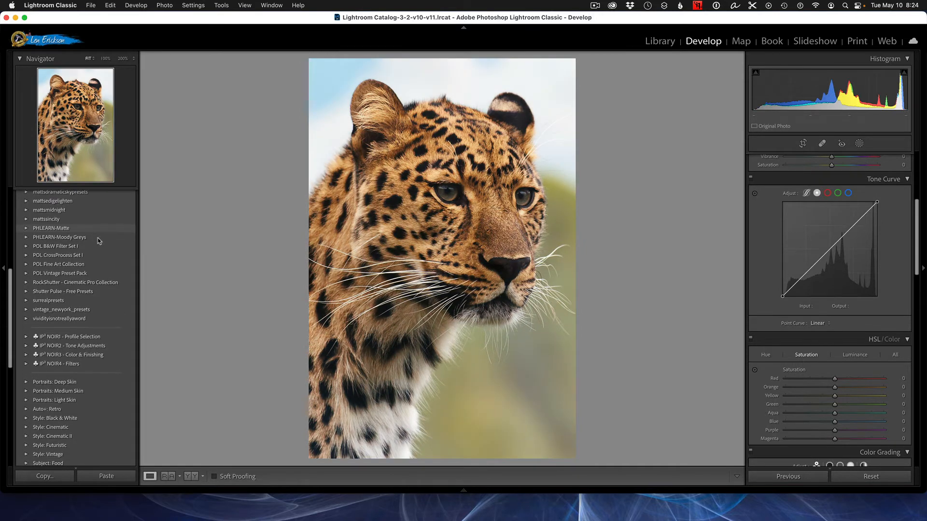
pyautogui.scroll(-3, 99, 241)
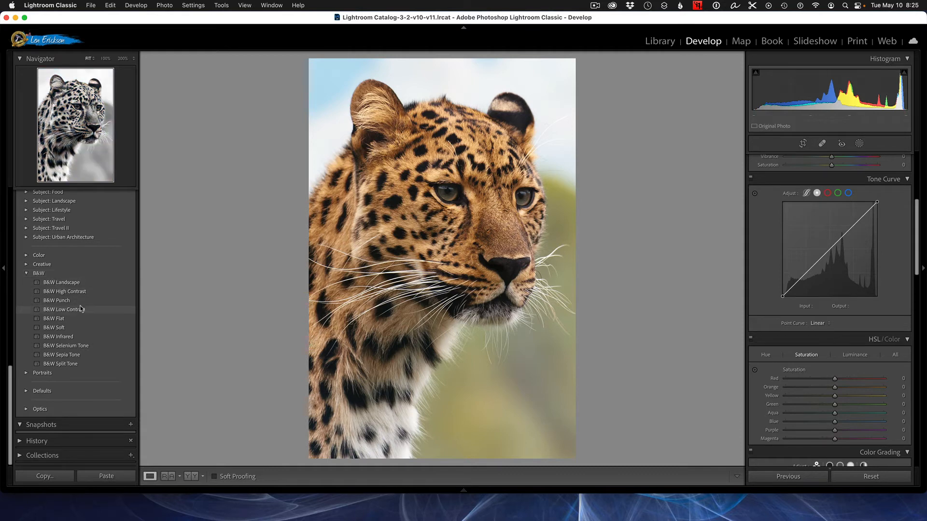
pyautogui.click(65, 301)
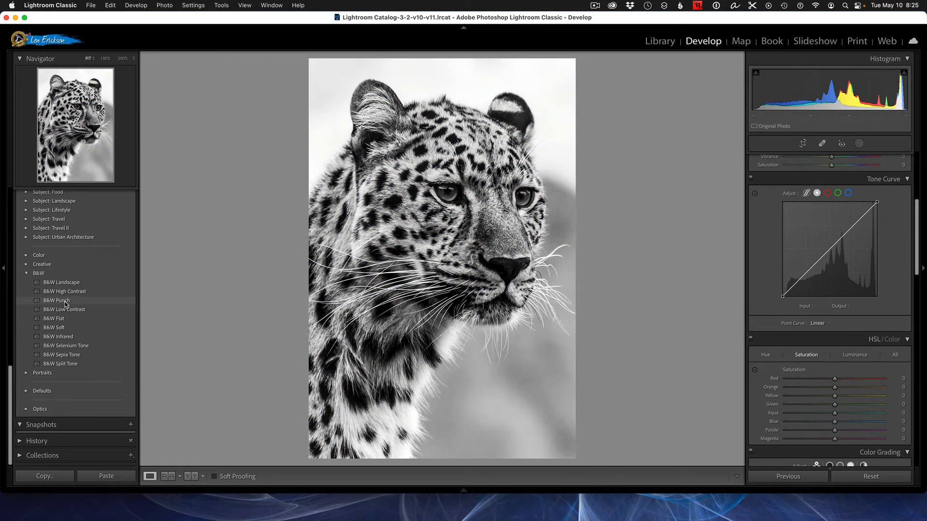
pyautogui.click(64, 300)
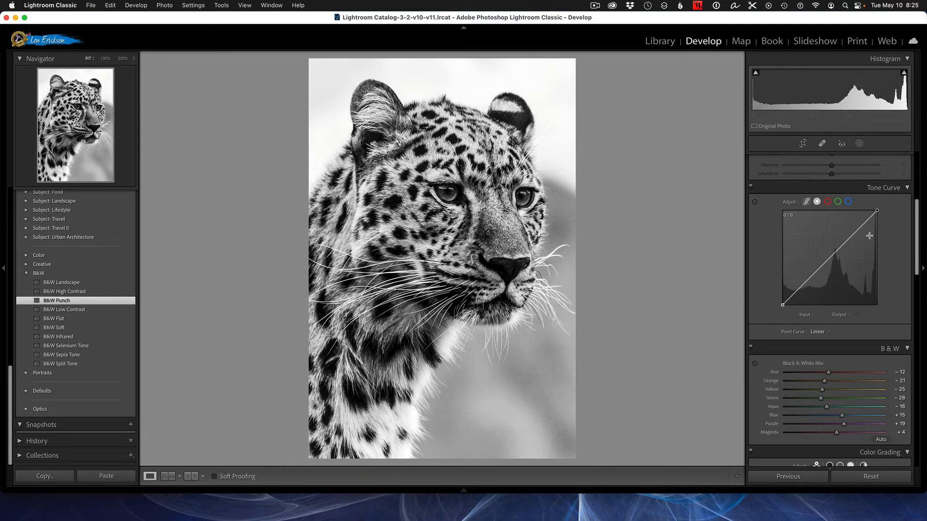
# Raise Contrast to +100 and lower Highlights to -100
pyautogui.scroll(5, 917, 235)
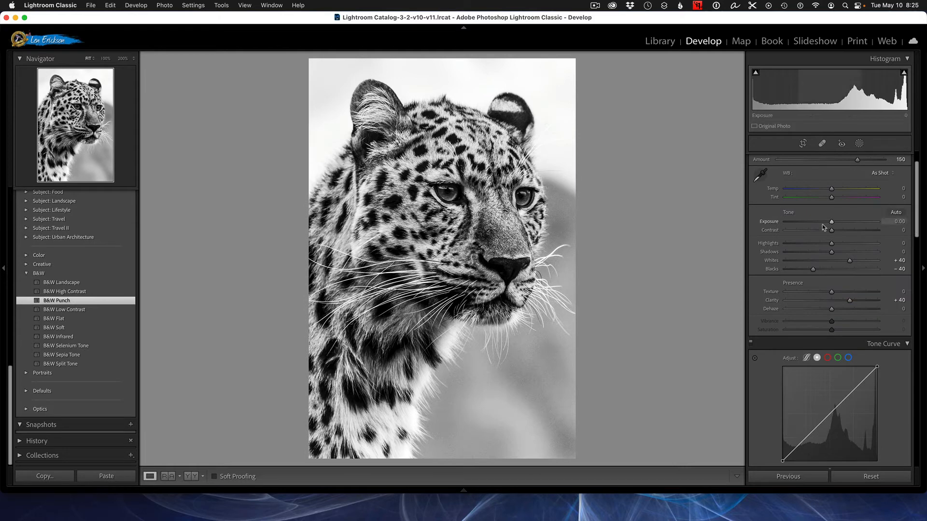
pyautogui.moveTo(832, 233); pyautogui.dragTo(879, 231)
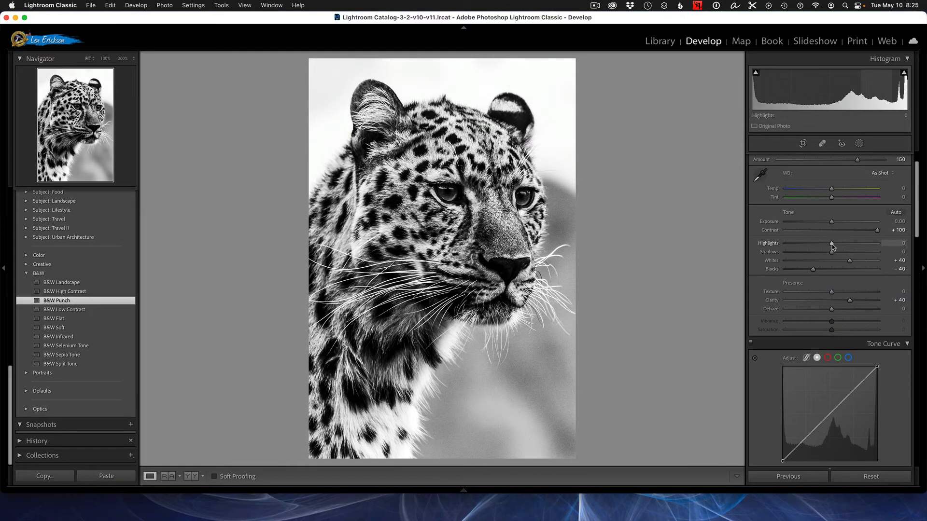
pyautogui.moveTo(832, 244); pyautogui.dragTo(730, 244)
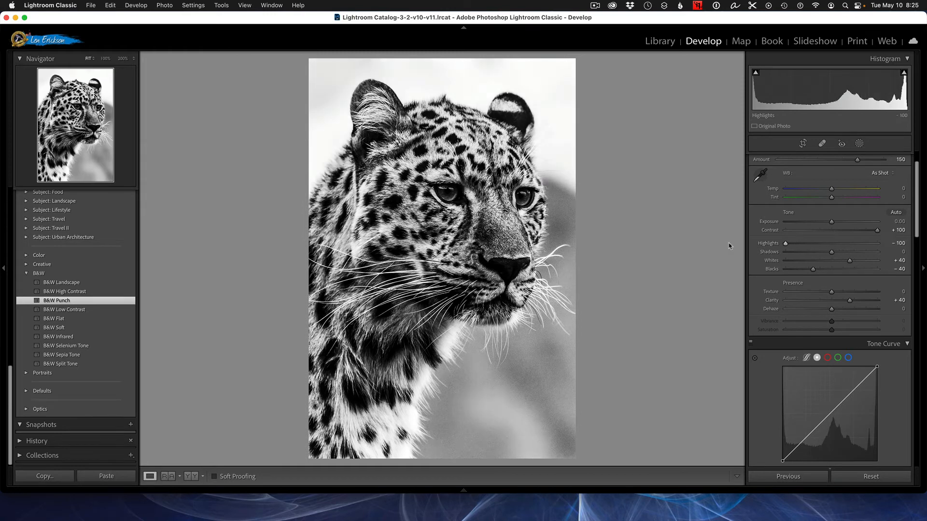
# Push Shadows and Whites to +100 and Blacks to -100
pyautogui.moveTo(832, 252); pyautogui.dragTo(903, 257)
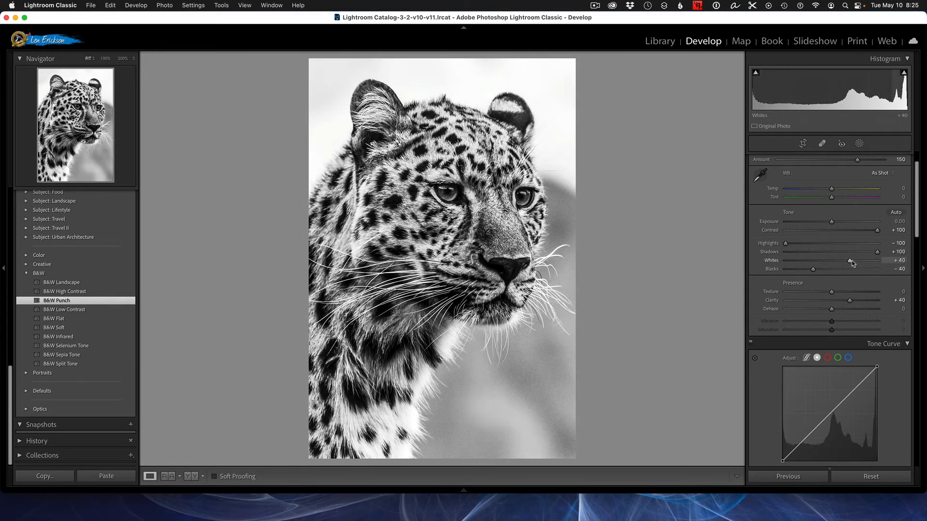
pyautogui.moveTo(850, 263); pyautogui.dragTo(896, 269)
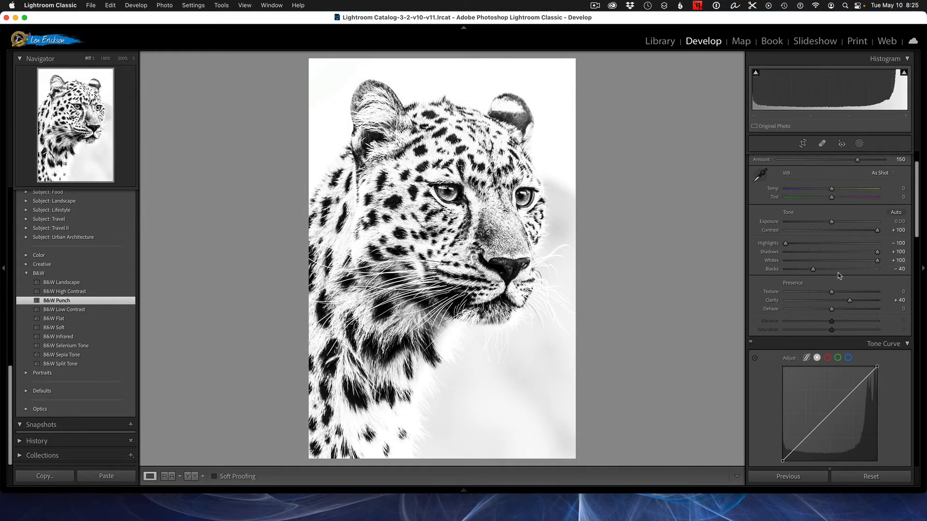
pyautogui.moveTo(813, 268); pyautogui.dragTo(768, 266)
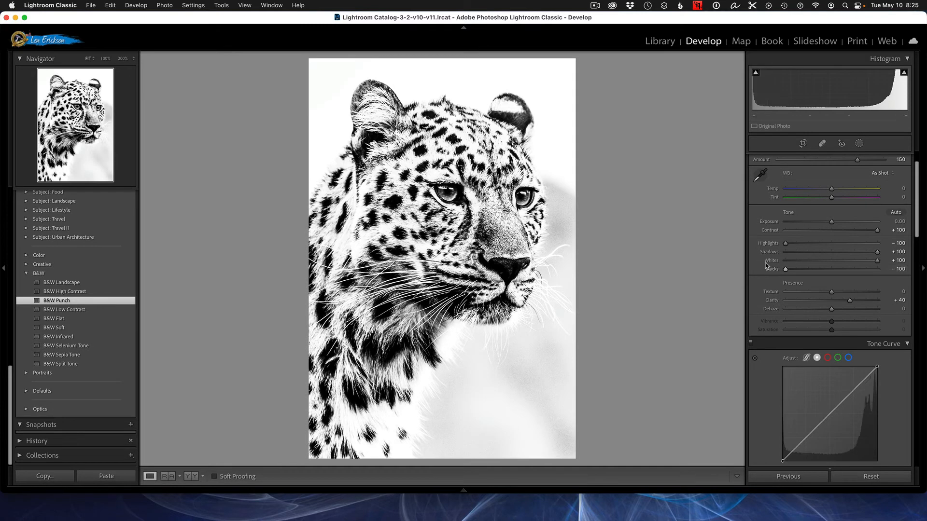
# Set Texture to +100 and Clarity to +74
pyautogui.scroll(-2, 853, 291)
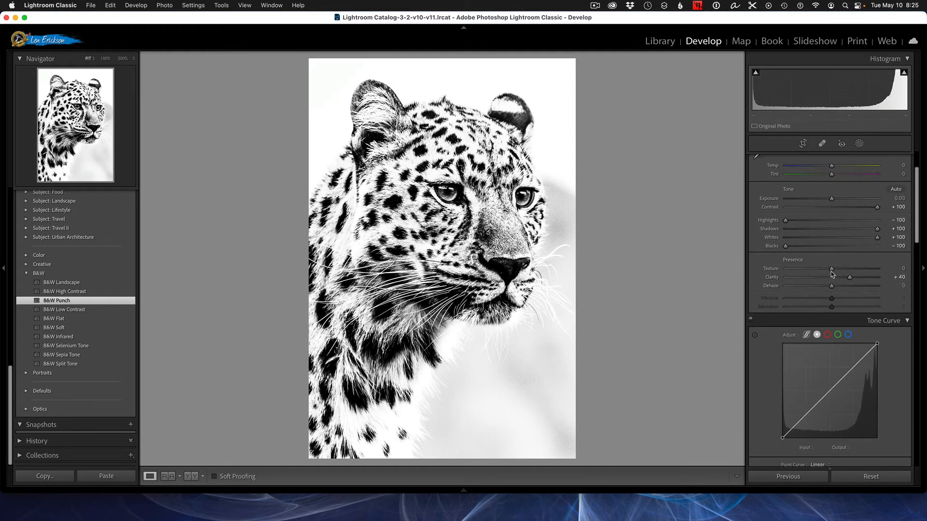
pyautogui.moveTo(832, 273); pyautogui.dragTo(865, 284)
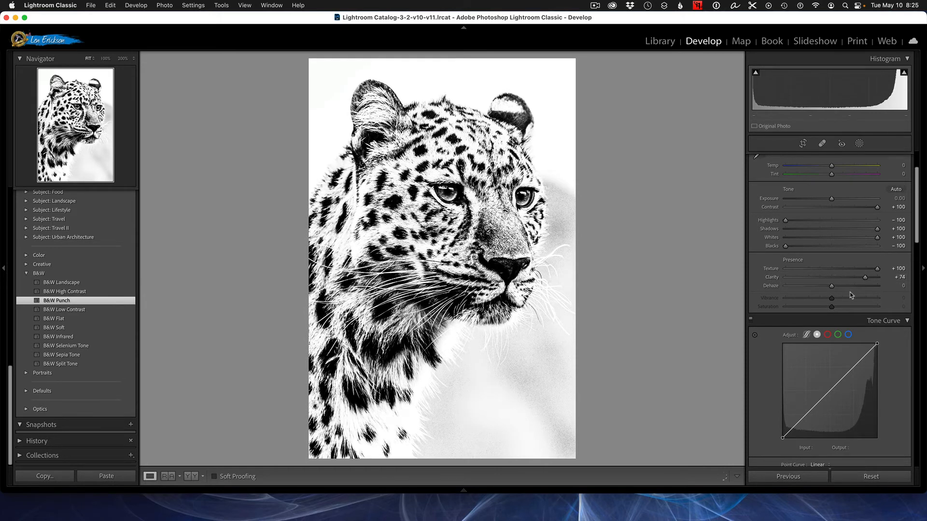
# Apply the Strong Contrast point curve in the Tone Curve panel
pyautogui.scroll(-5, 850, 295)
pyautogui.click(818, 350)
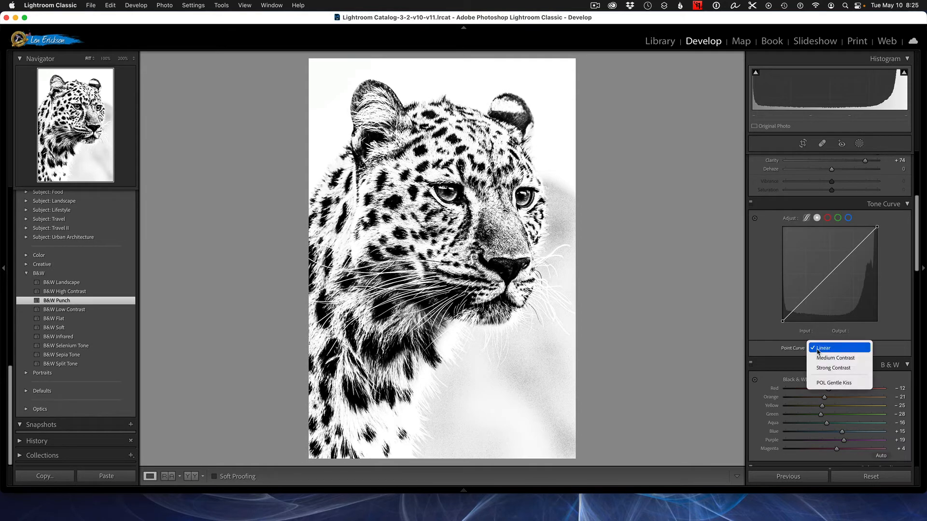
pyautogui.click(820, 367)
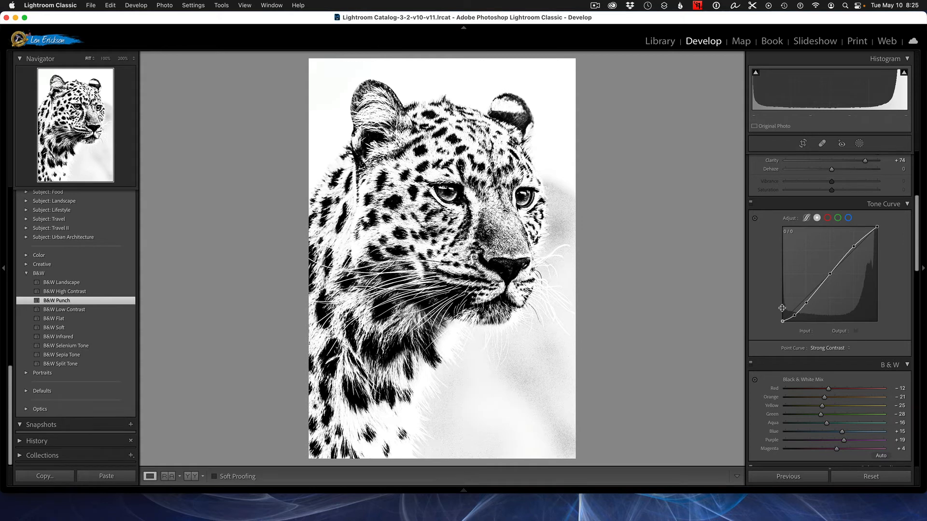
pyautogui.scroll(8, 782, 309)
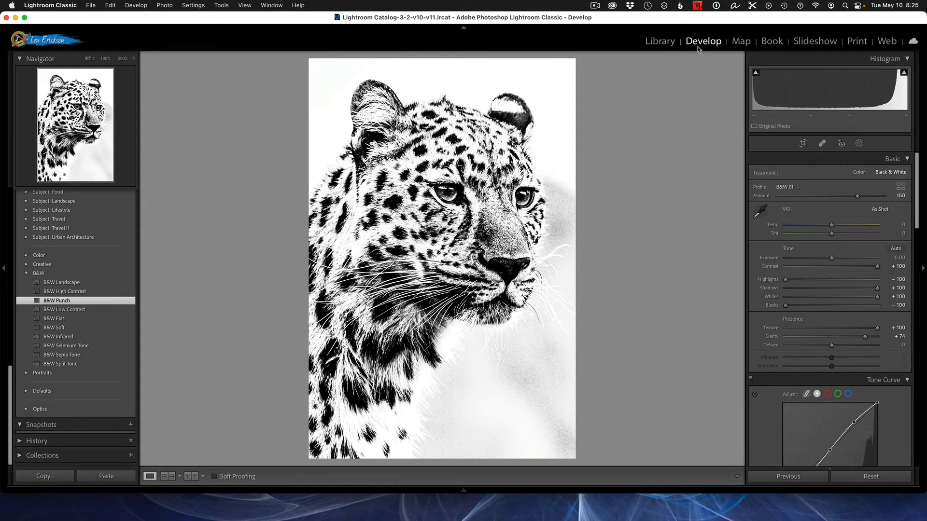
# Toggle the before and after view to compare the leopard edit with the original
pyautogui.press('\\')
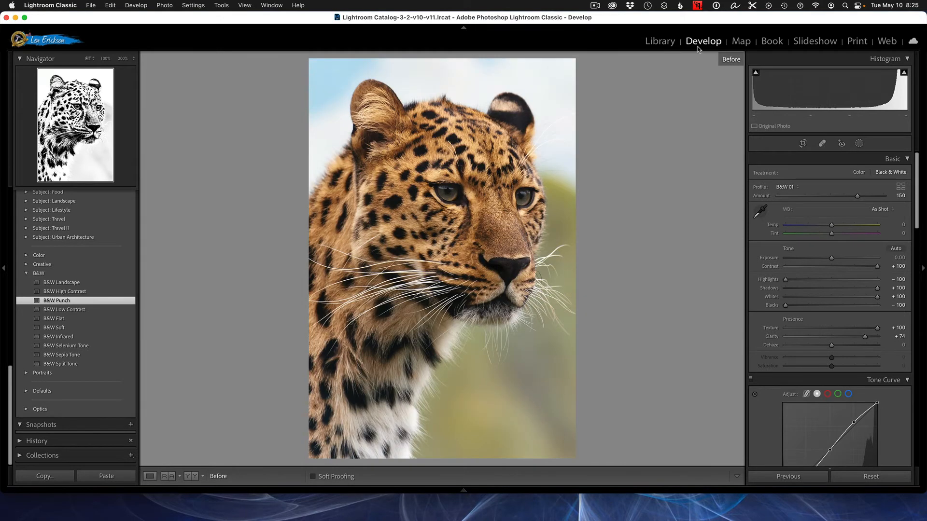
pyautogui.press('\\')
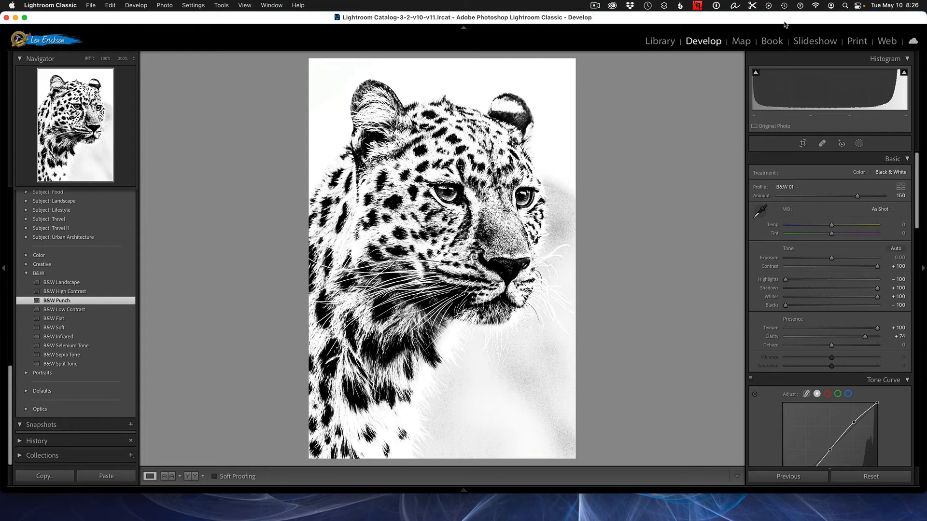
# Select the standing elephant photo in the library grid and open it for developing
pyautogui.click(660, 41)
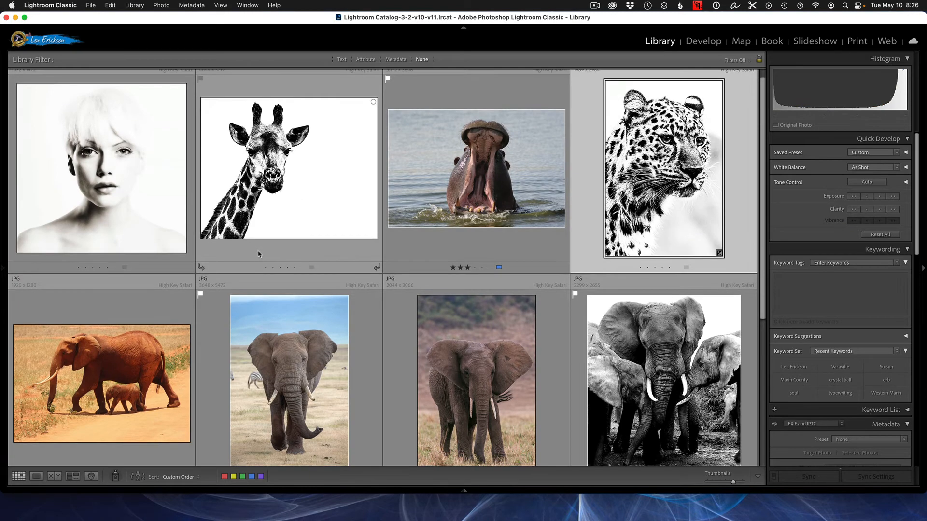
pyautogui.scroll(-2, 259, 254)
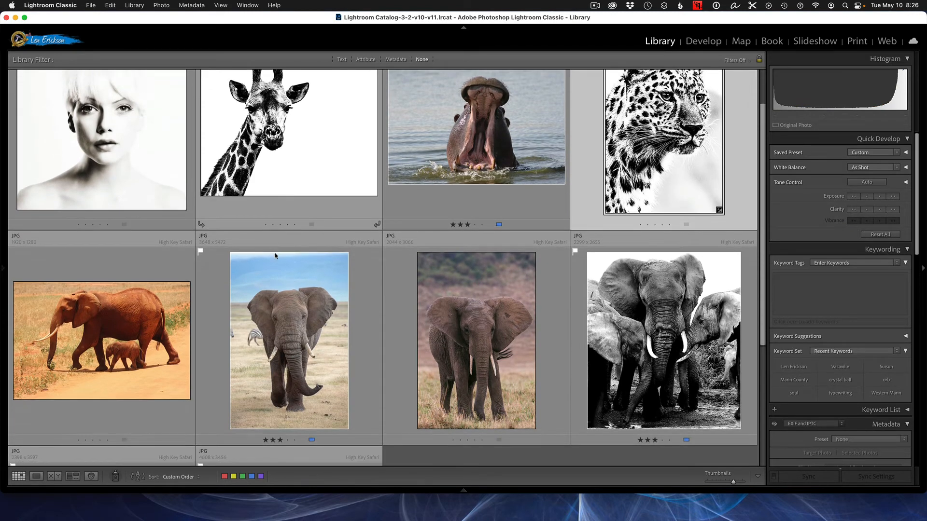
pyautogui.click(291, 303)
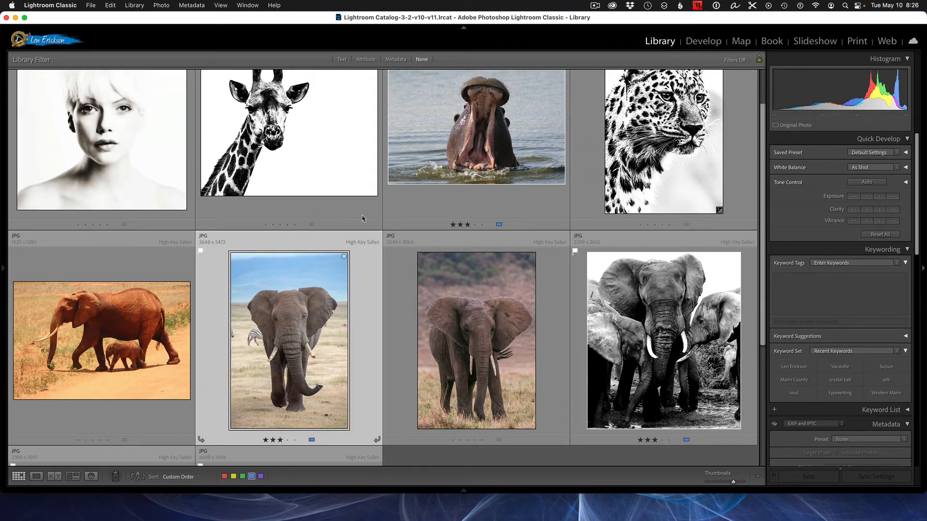
pyautogui.click(701, 42)
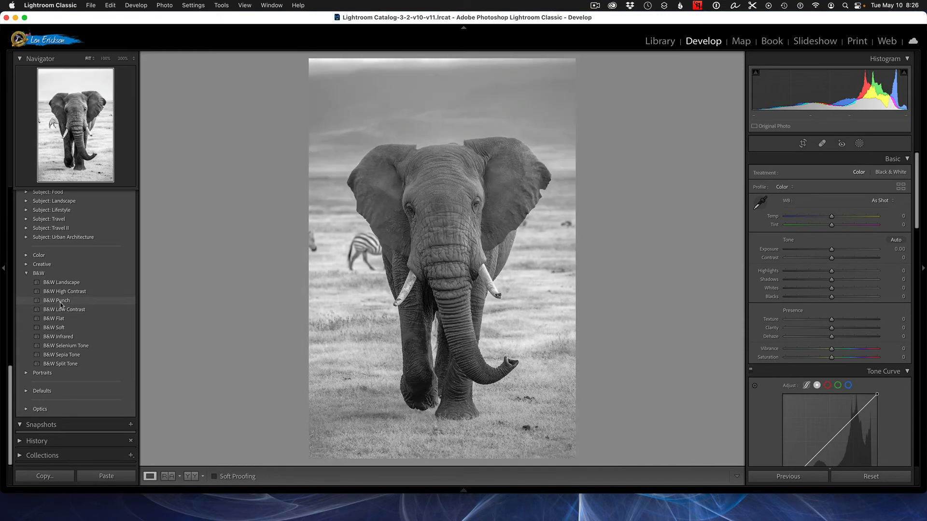
# Apply the B&W Punch preset, then raise Contrast to +100 and lower Highlights to -100
pyautogui.click(61, 301)
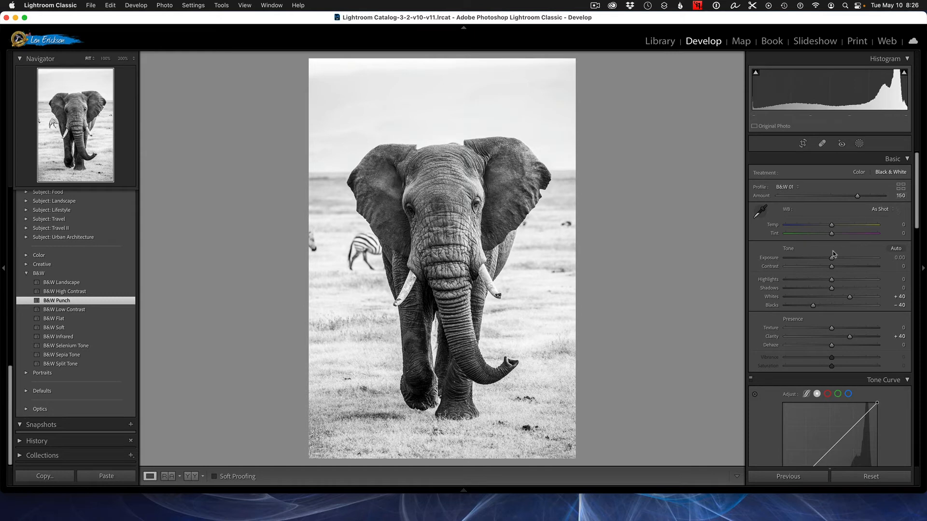
pyautogui.moveTo(832, 266); pyautogui.dragTo(753, 281)
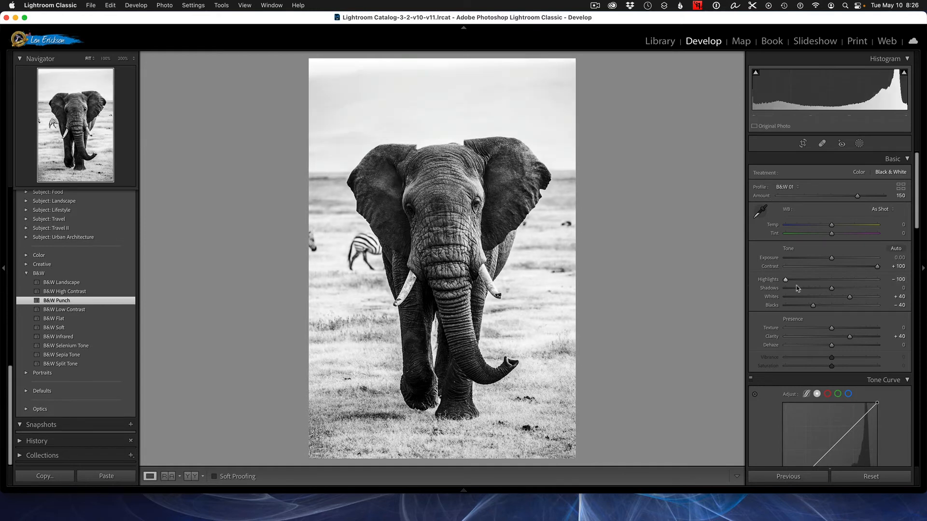
# Push Shadows and Whites to +100 and drop Blacks to -100 on the elephant
pyautogui.moveTo(832, 288); pyautogui.dragTo(898, 297)
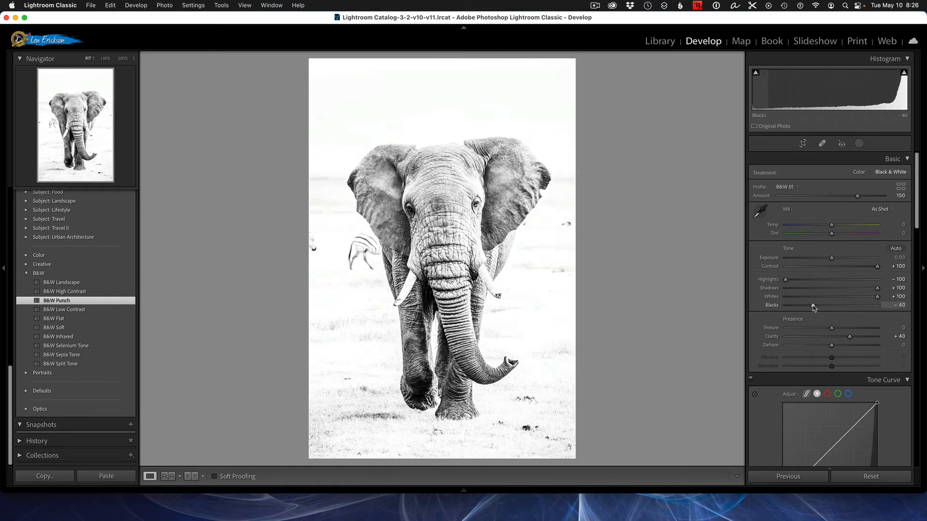
pyautogui.moveTo(813, 306); pyautogui.dragTo(772, 305)
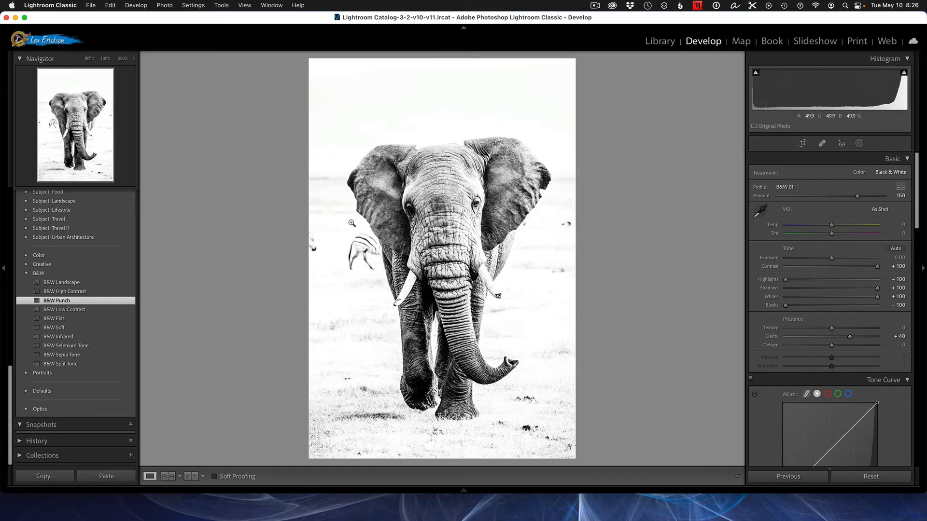
# Set Texture and Clarity to +100 on the elephant
pyautogui.scroll(-3, 807, 259)
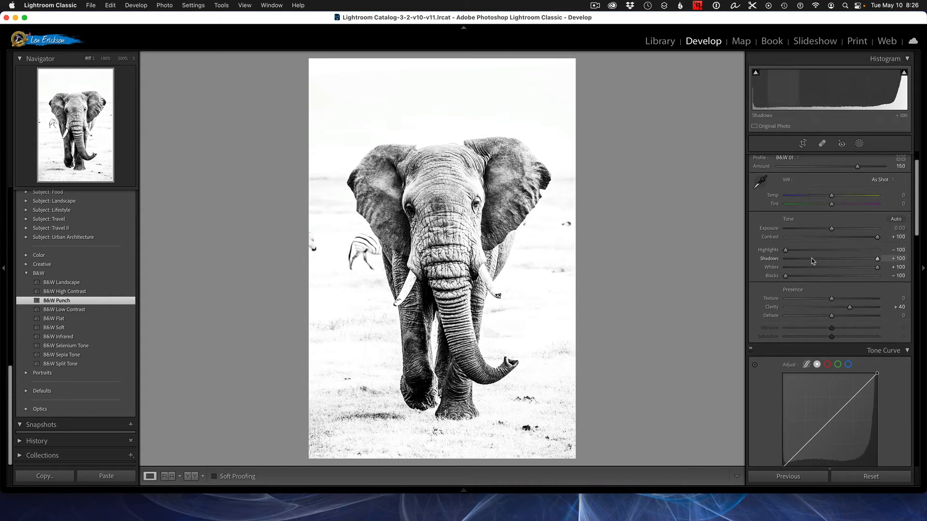
pyautogui.moveTo(832, 283); pyautogui.dragTo(879, 291)
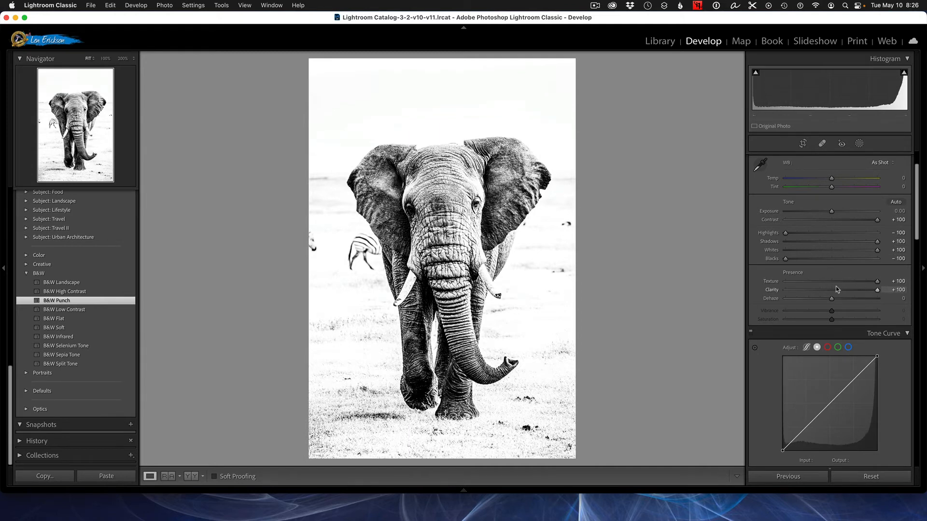
# Apply the Strong Contrast point curve to the elephant
pyautogui.scroll(-3, 830, 333)
pyautogui.click(827, 395)
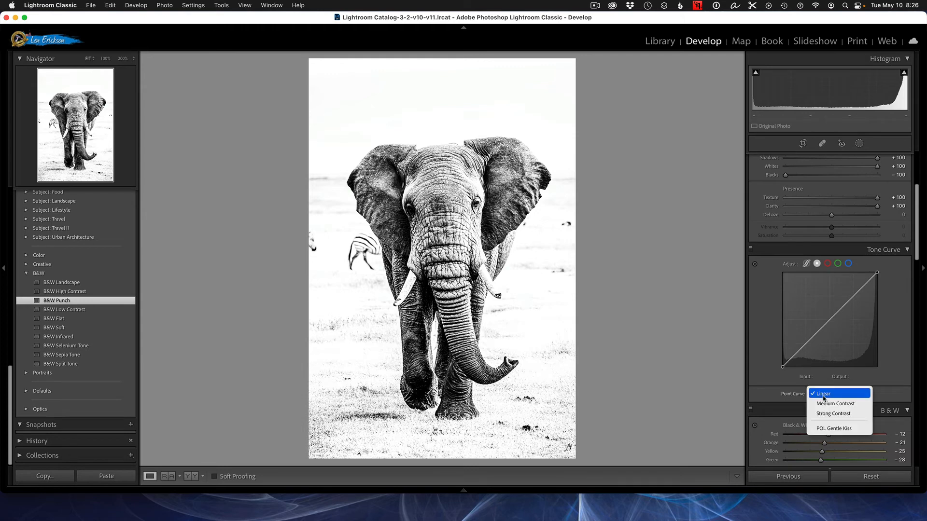
pyautogui.click(832, 414)
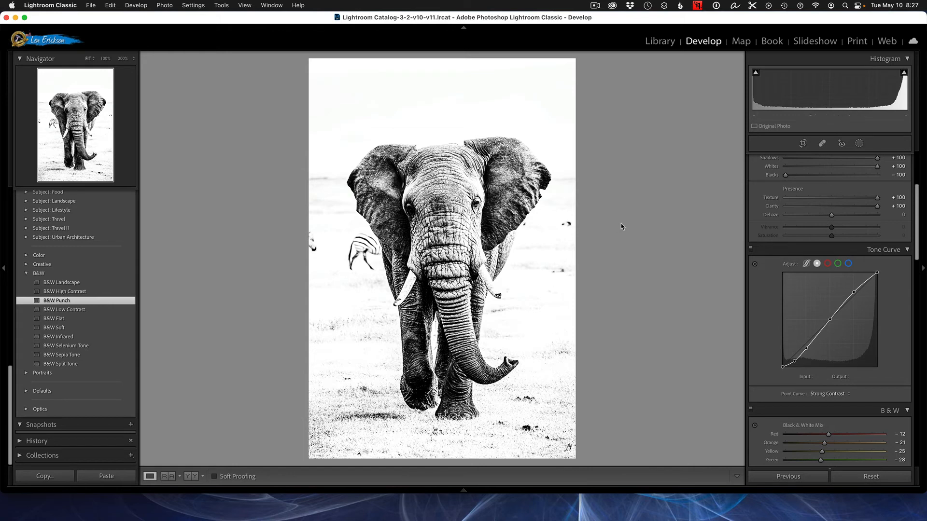
# Heal away the background zebra and small specks beside the elephant with the Spot Removal tool
pyautogui.click(823, 144)
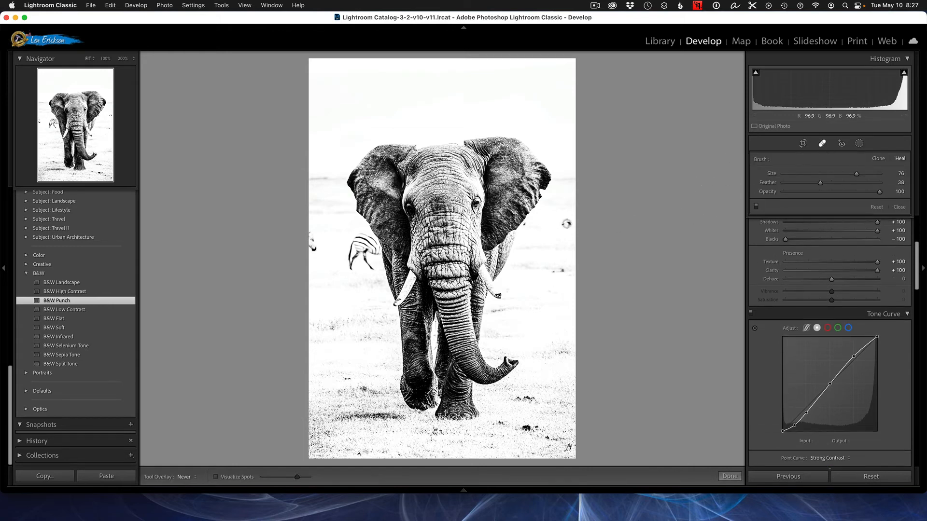
pyautogui.moveTo(559, 223); pyautogui.dragTo(570, 224)
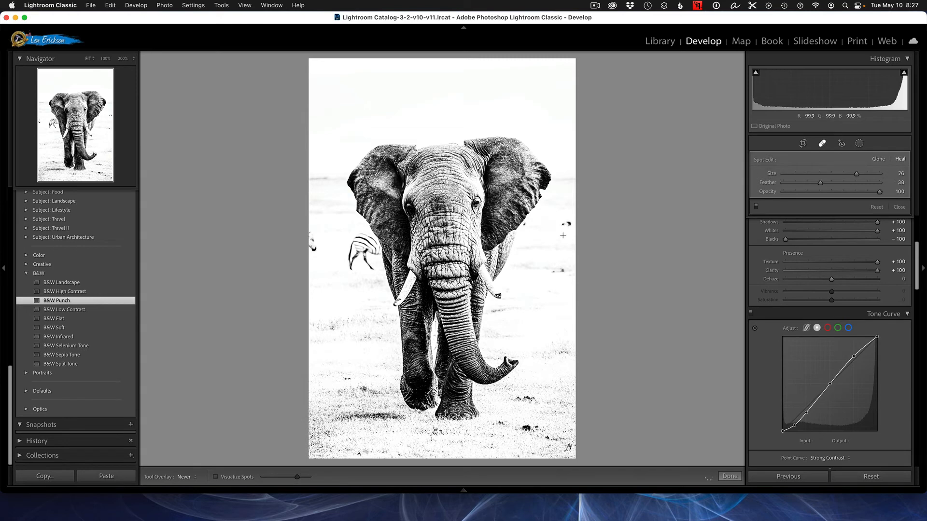
pyautogui.click(554, 271)
pyautogui.moveTo(350, 269); pyautogui.dragTo(354, 241)
pyautogui.click(374, 248)
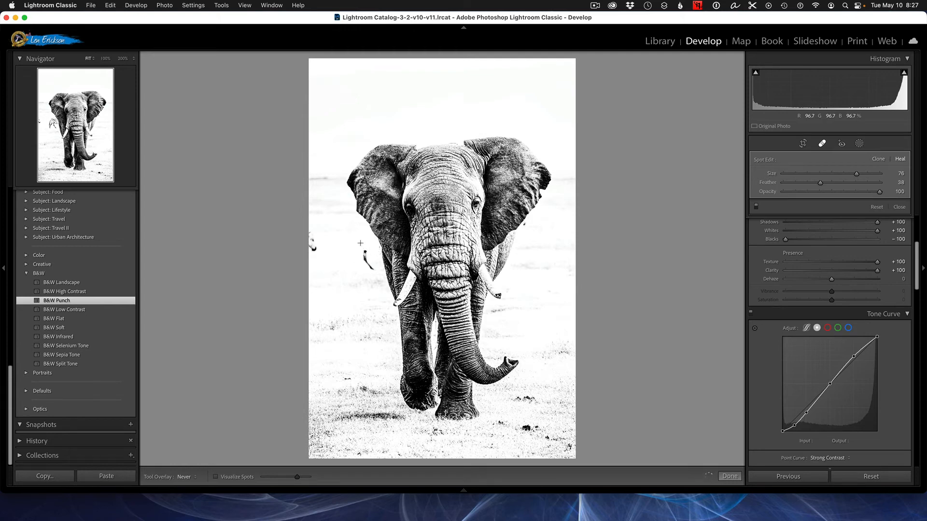
pyautogui.moveTo(361, 244); pyautogui.dragTo(370, 268)
pyautogui.click(311, 244)
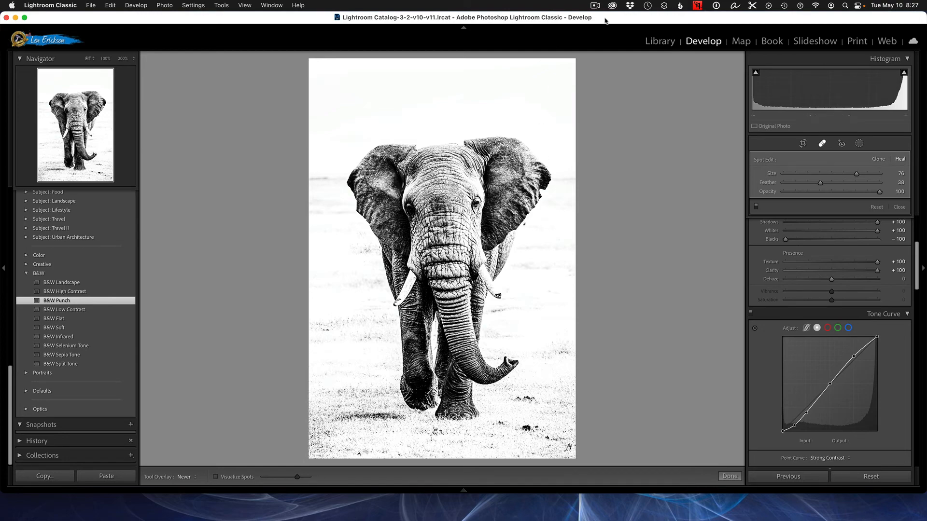
# Select the zebra portrait in the library grid and open it for developing
pyautogui.click(664, 44)
pyautogui.scroll(-5, 561, 288)
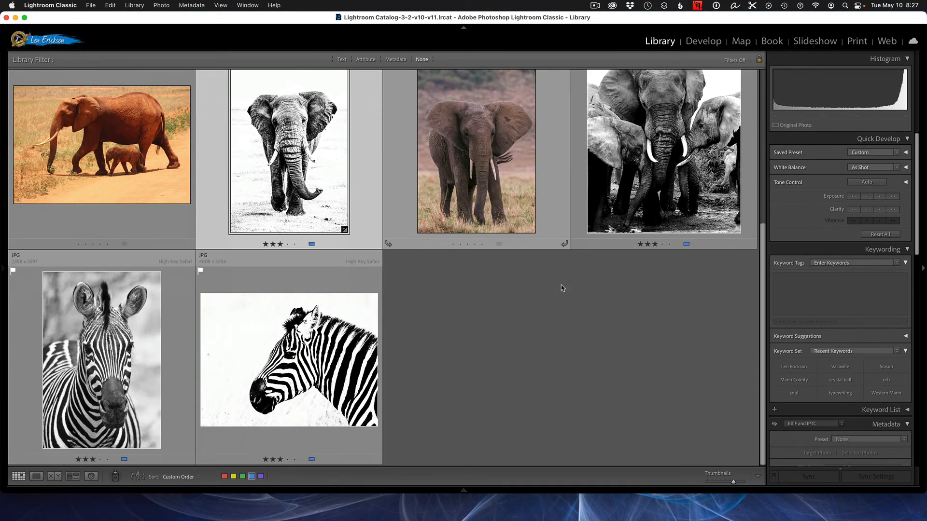
pyautogui.click(103, 323)
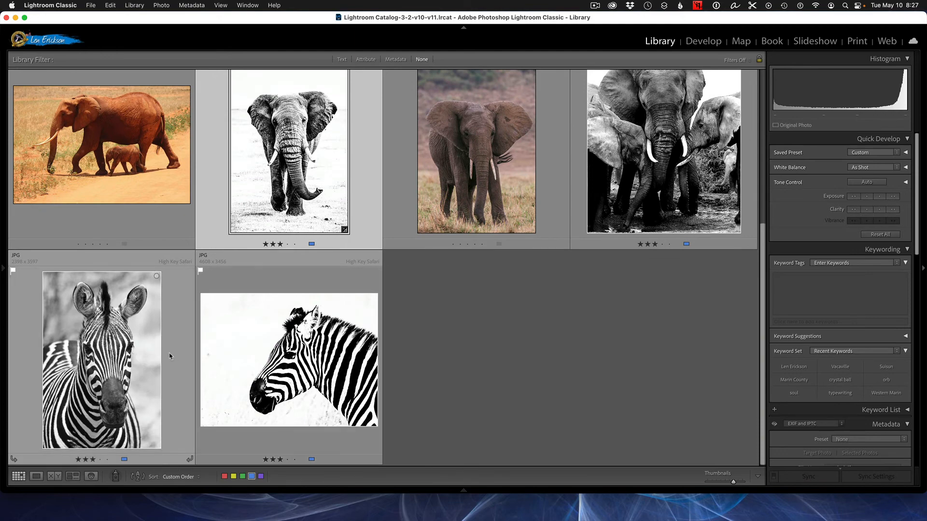
pyautogui.click(707, 43)
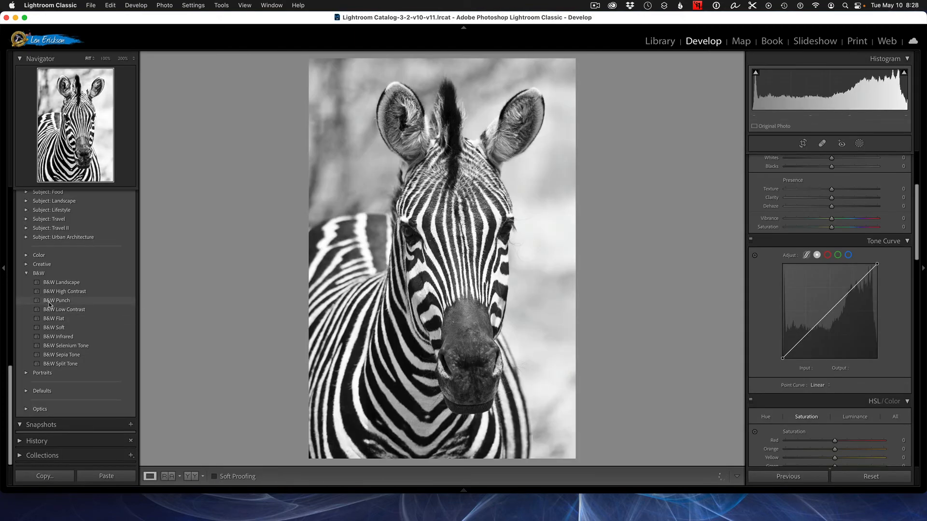
# Apply the B&W Punch preset to the zebra portrait
pyautogui.click(53, 302)
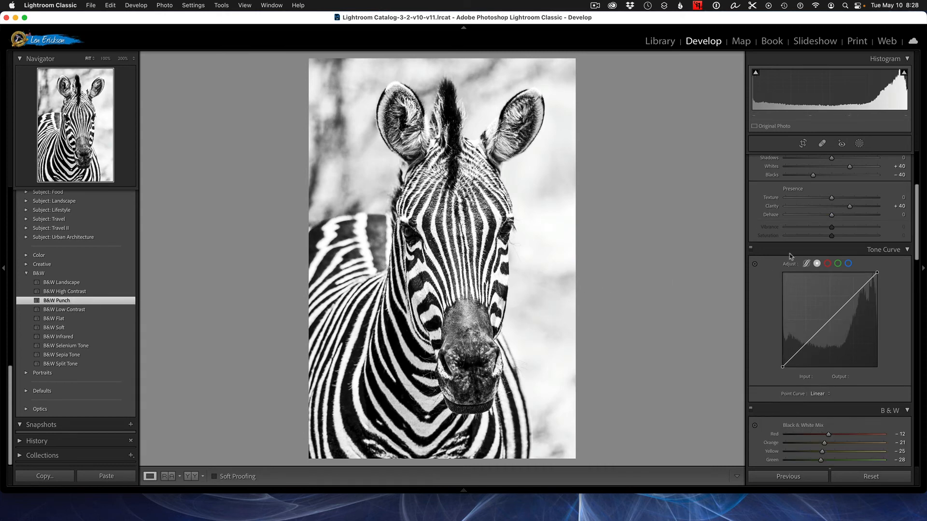
pyautogui.scroll(5, 843, 260)
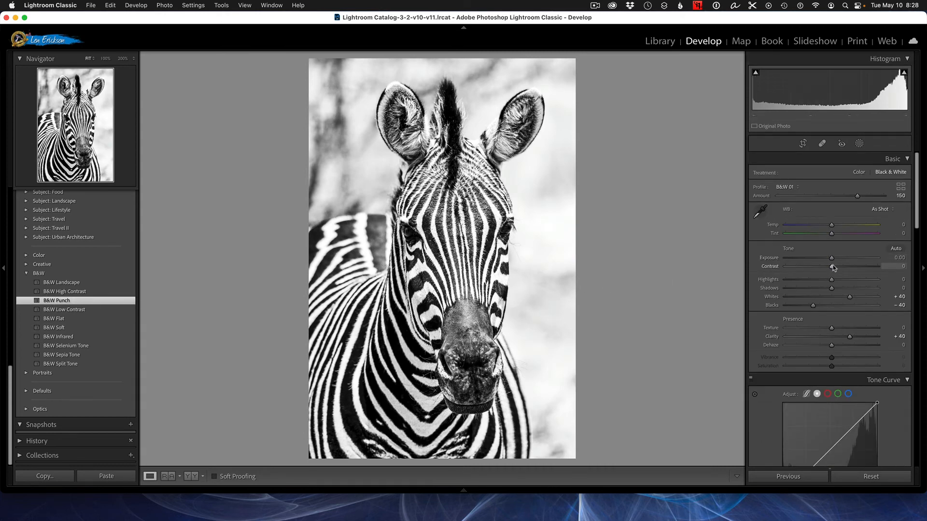
# Set Contrast, Shadows and Whites to +100 and Highlights and Blacks to -100 on the zebra
pyautogui.moveTo(831, 267); pyautogui.dragTo(887, 285)
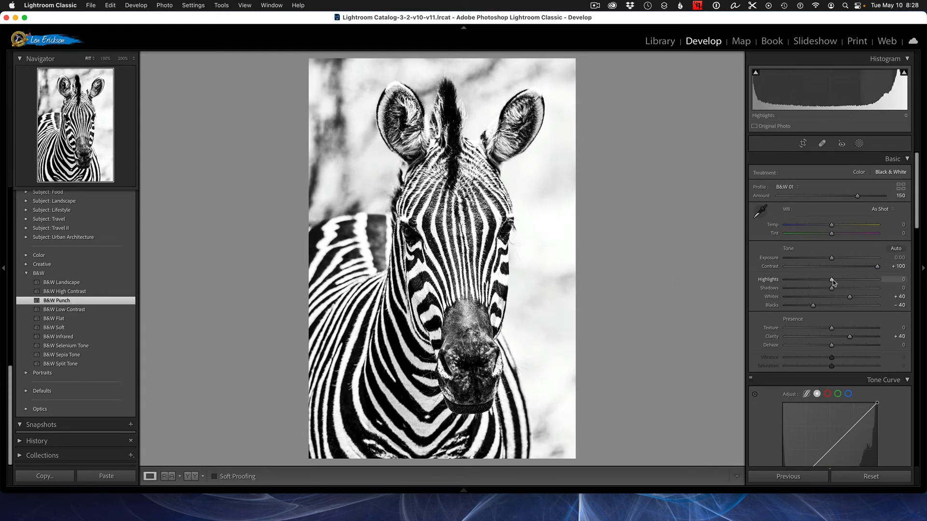
pyautogui.moveTo(831, 280); pyautogui.dragTo(753, 280)
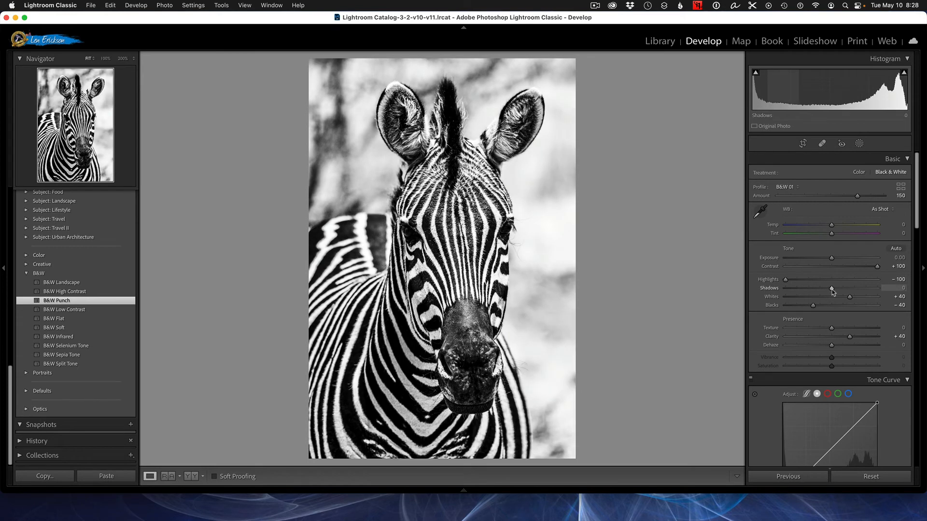
pyautogui.moveTo(832, 288); pyautogui.dragTo(896, 303)
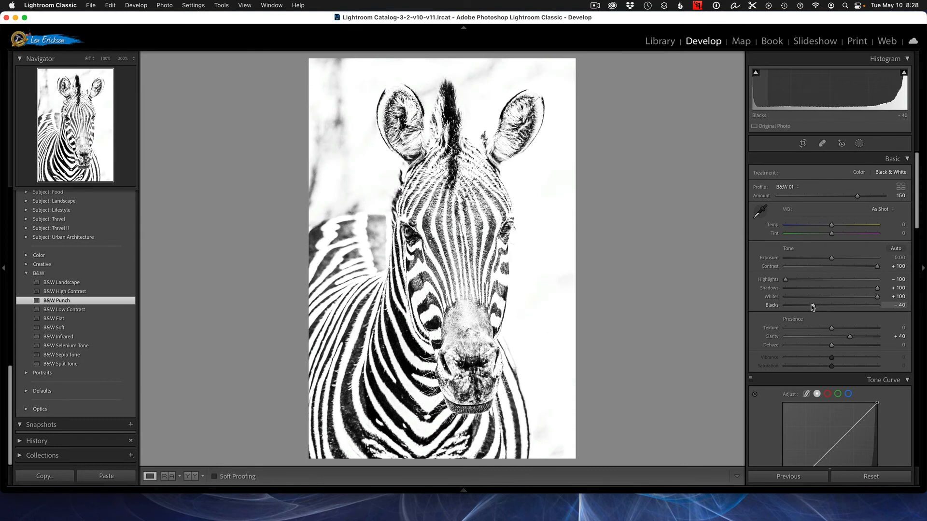
pyautogui.moveTo(813, 306); pyautogui.dragTo(729, 302)
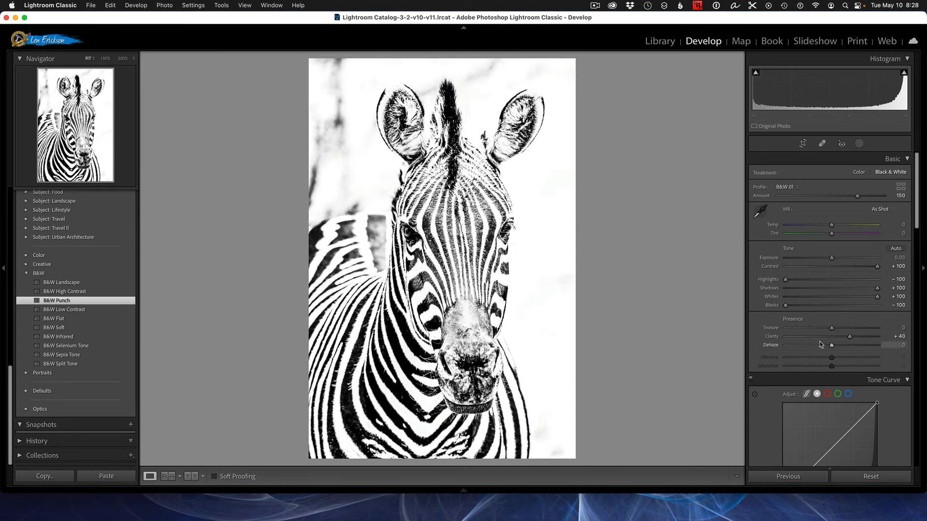
# Set Texture and Clarity to +100 and apply the Strong Contrast point curve to the zebra
pyautogui.moveTo(831, 328); pyautogui.dragTo(874, 340)
pyautogui.scroll(-6, 850, 366)
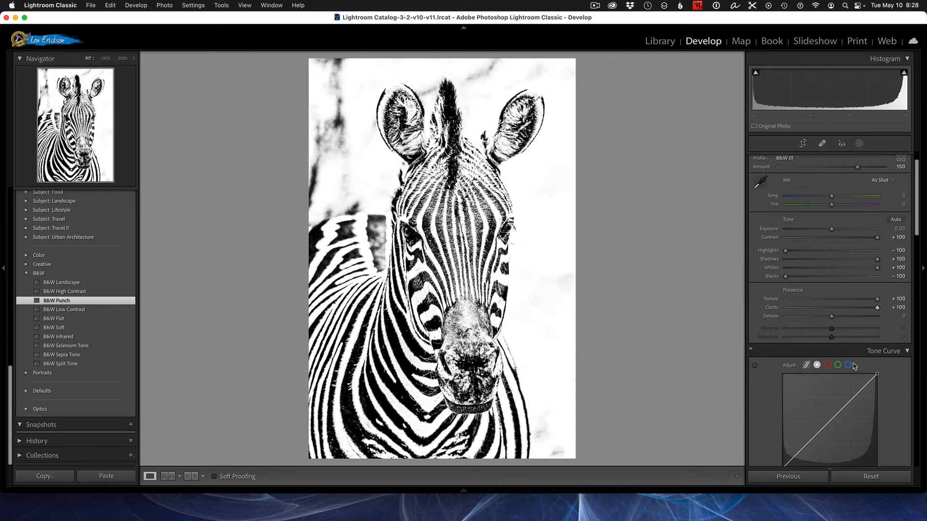
pyautogui.click(820, 369)
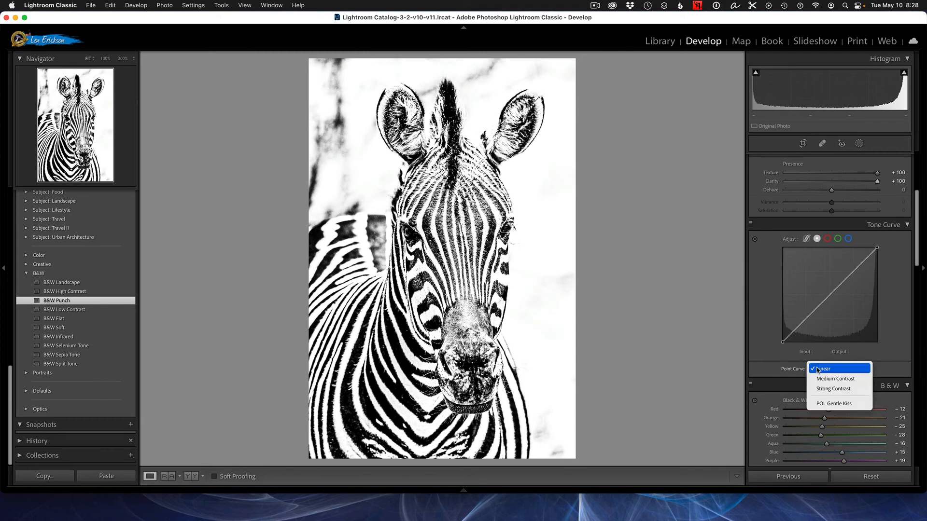
pyautogui.click(821, 389)
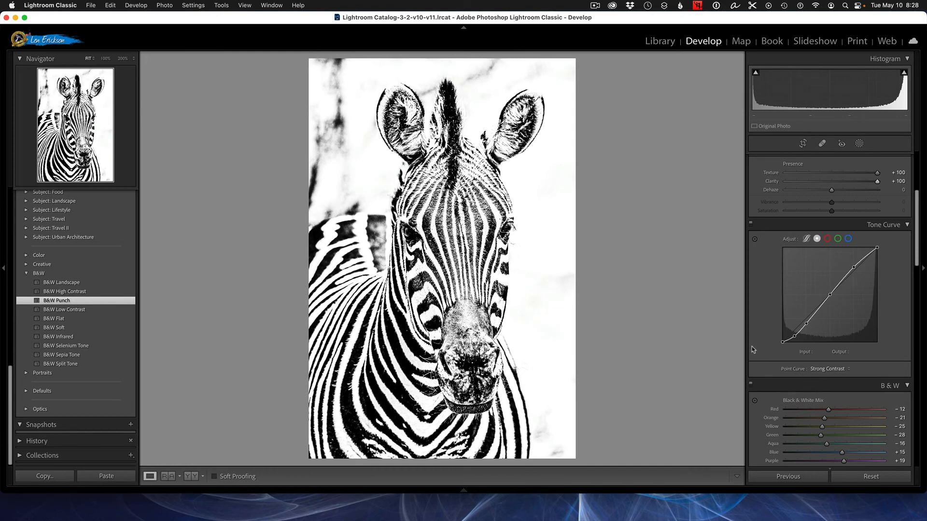
# Ease Highlights back to -21 and Shadows to +33 on the zebra
pyautogui.scroll(6, 753, 349)
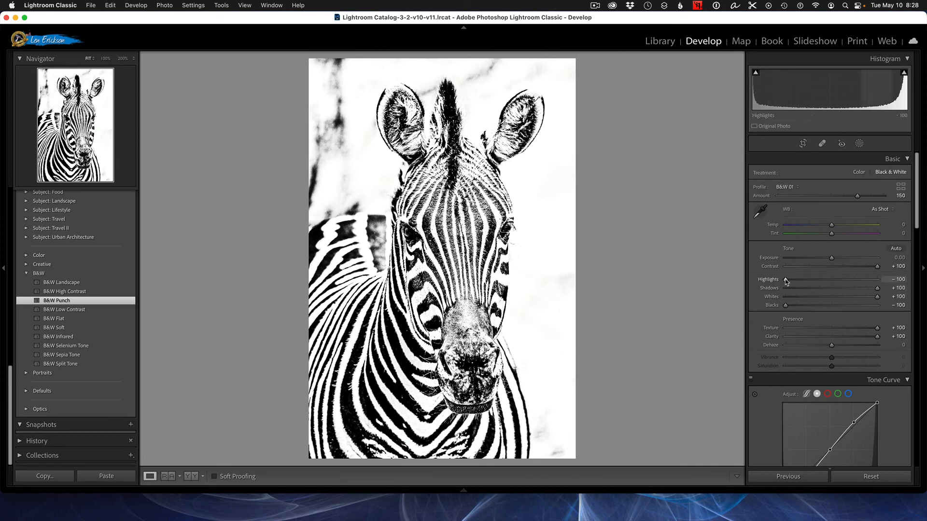
pyautogui.moveTo(785, 281); pyautogui.dragTo(823, 283)
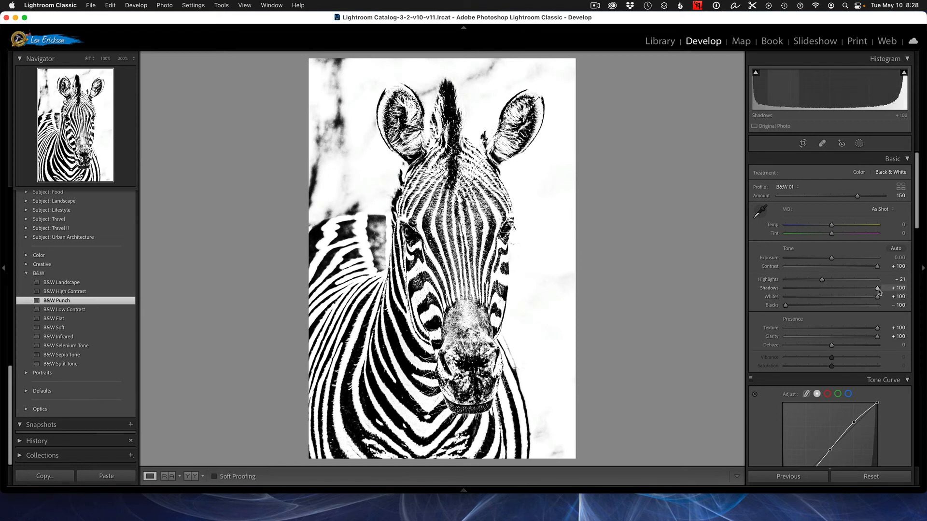
pyautogui.moveTo(877, 289); pyautogui.dragTo(847, 289)
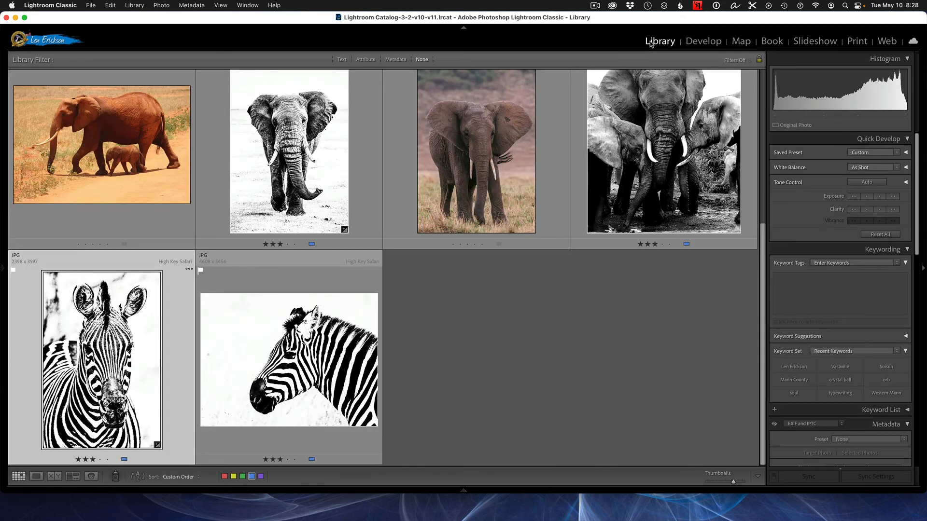
# Return to the library grid and view the finished leopard photo full-size
pyautogui.click(651, 42)
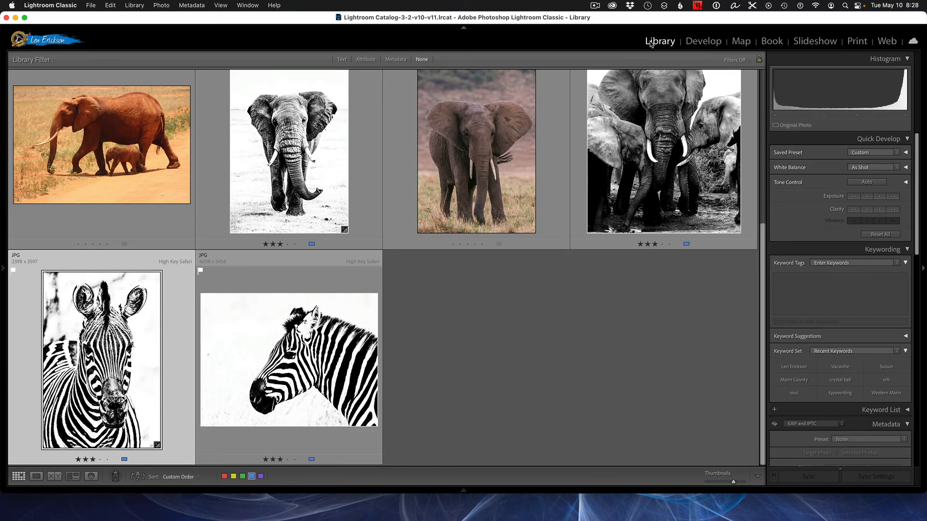
pyautogui.scroll(5, 621, 83)
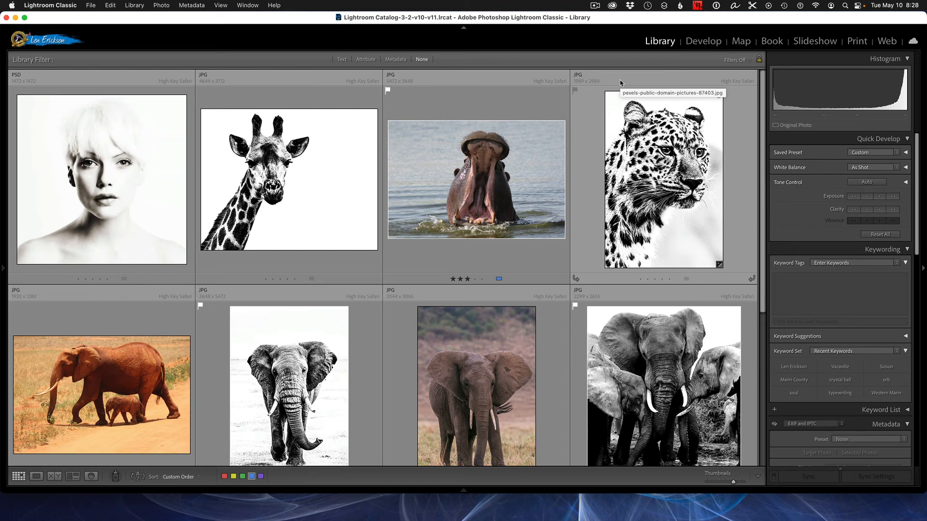
pyautogui.scroll(-2, 618, 85)
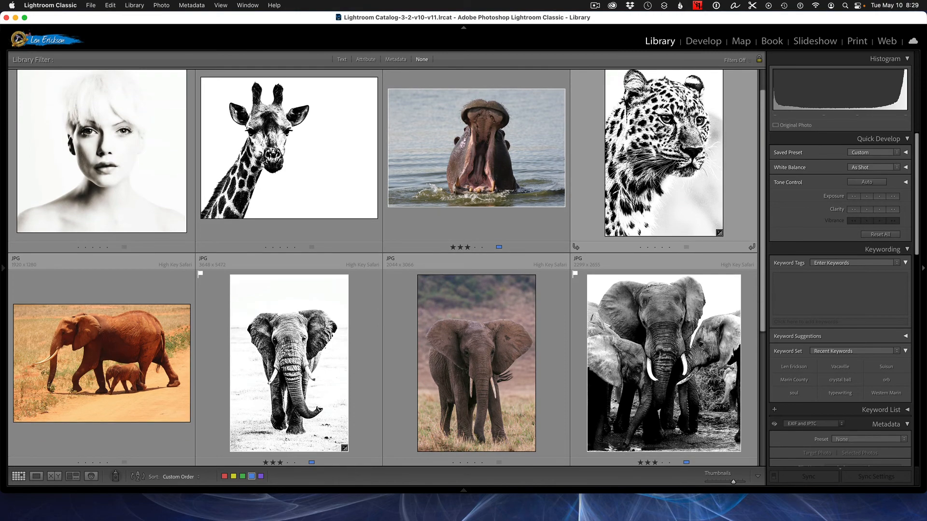
pyautogui.scroll(2, 618, 85)
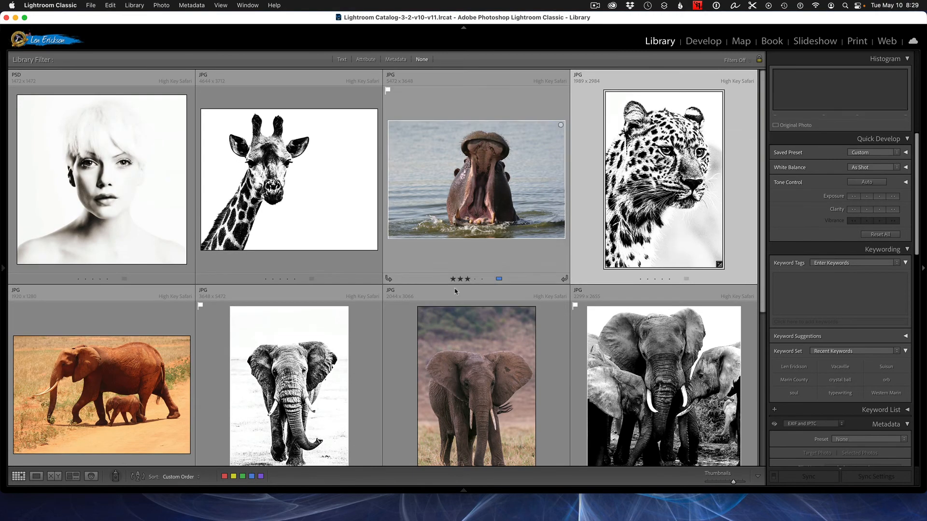
pyautogui.click(36, 476)
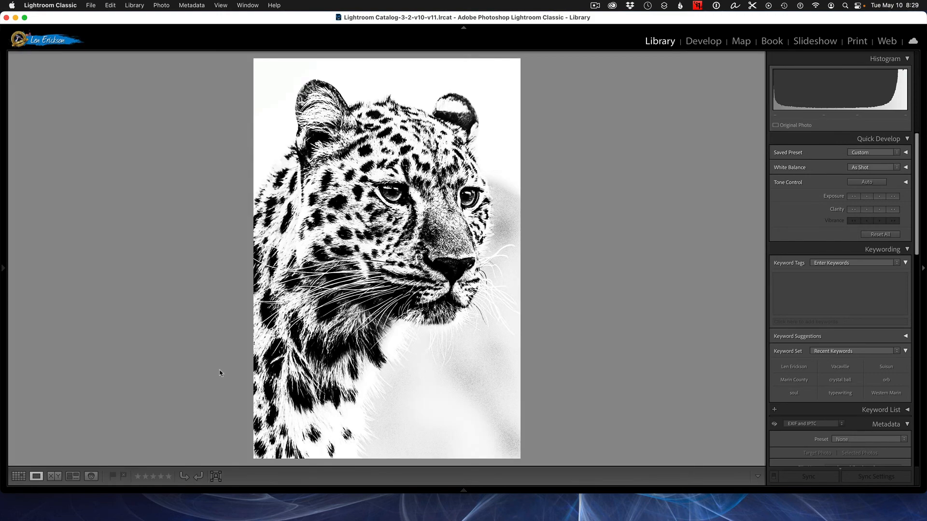